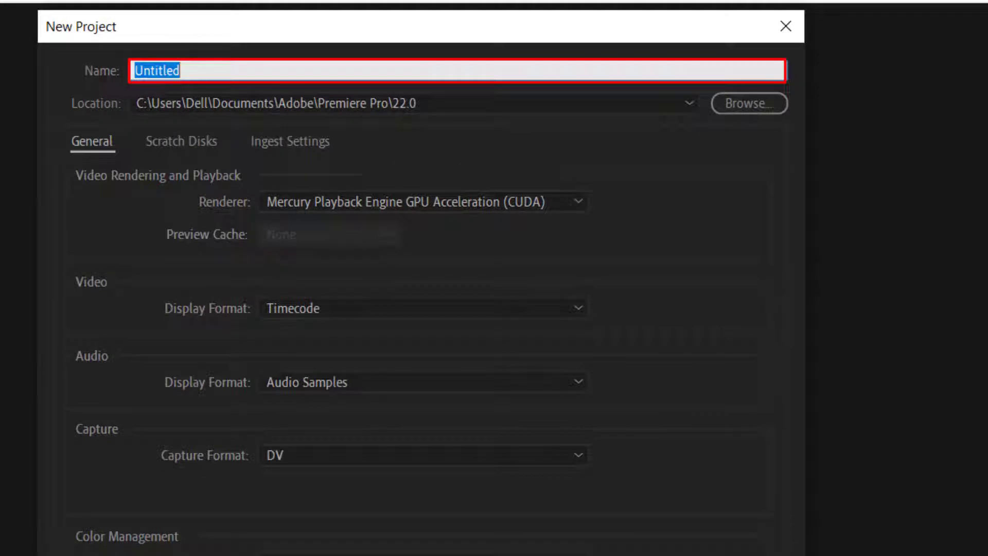
- Enter 'Adobe premiere pro day 1' as the project name and browse for a save location
text(Adobe premiere)
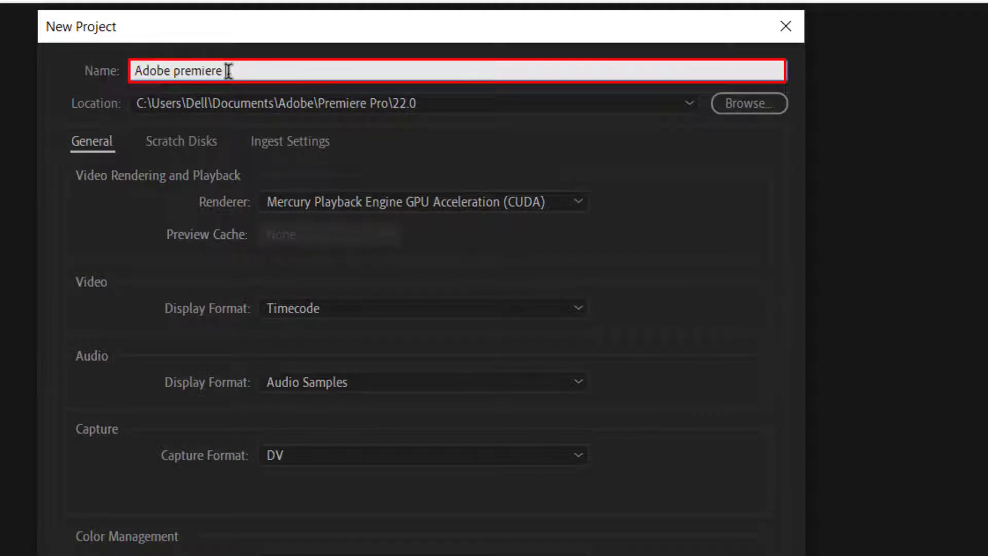
text( pro day 1)
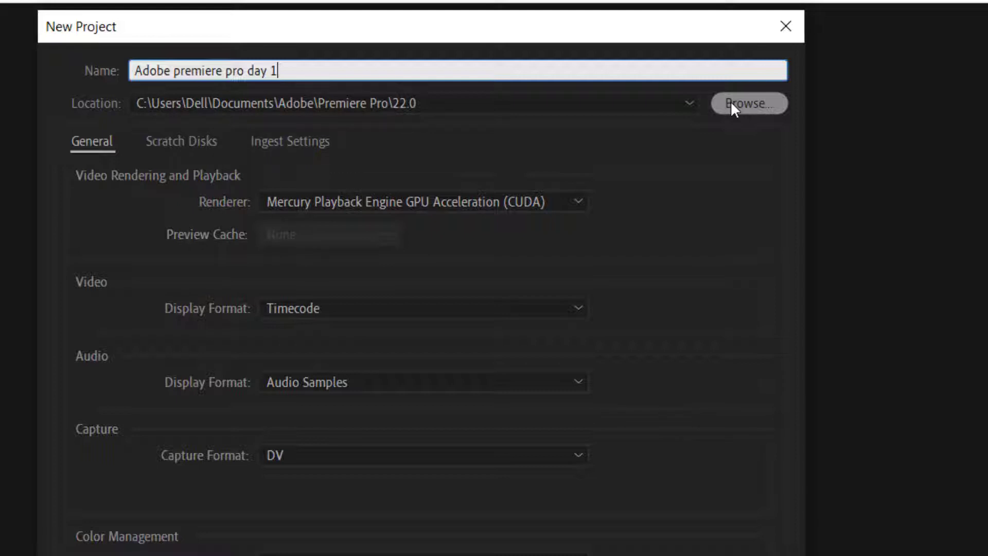
click(730, 103)
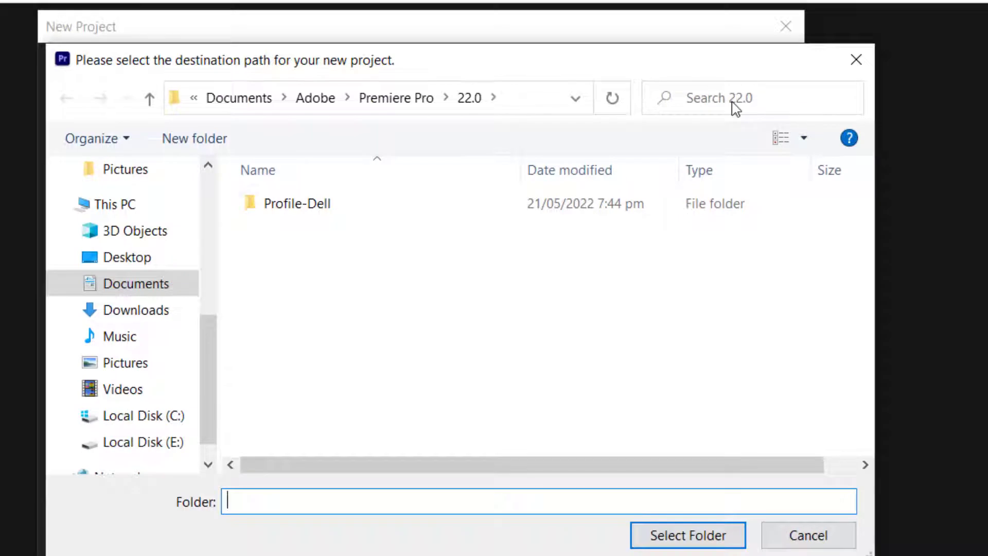
- Create a new folder 'Adobe premiere pro' on Local Disk (E:) and open it
click(159, 445)
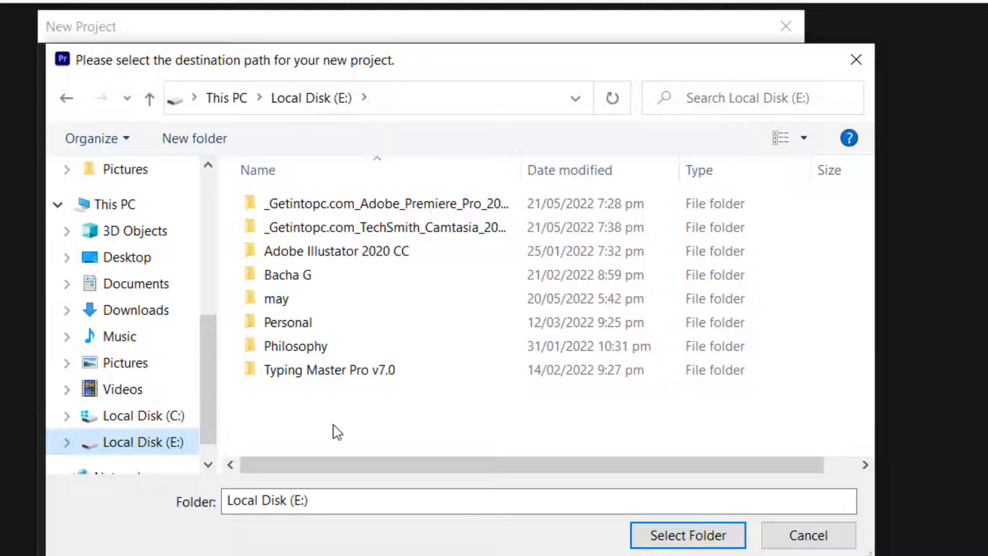
right_click(408, 405)
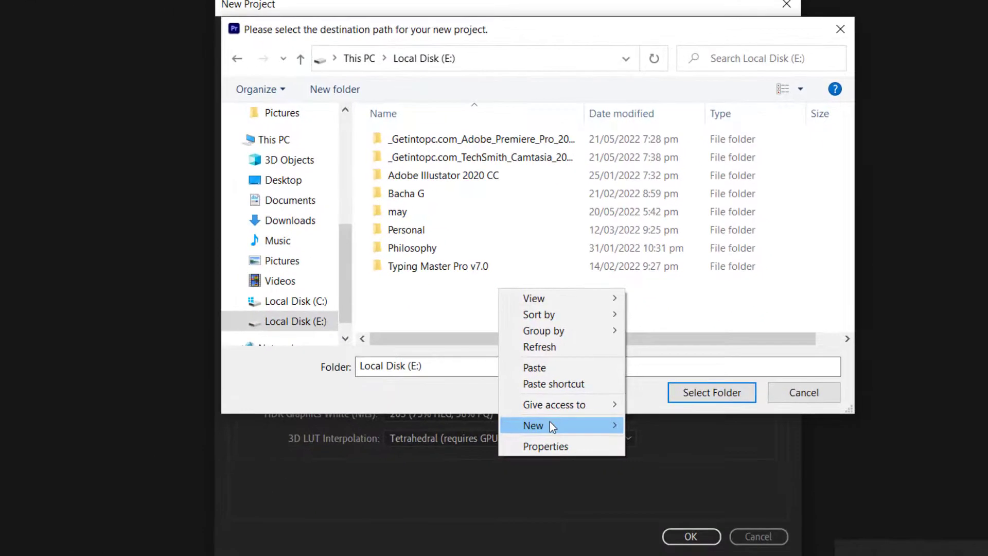
mouse_move(550, 421)
click(652, 422)
text(Ad)
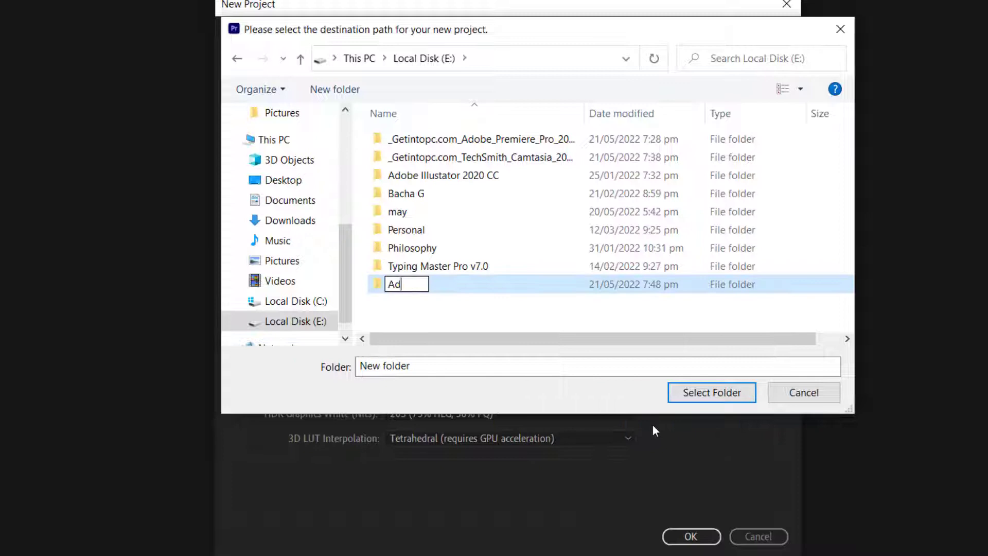
text(obe premiere pro)
key(Return)
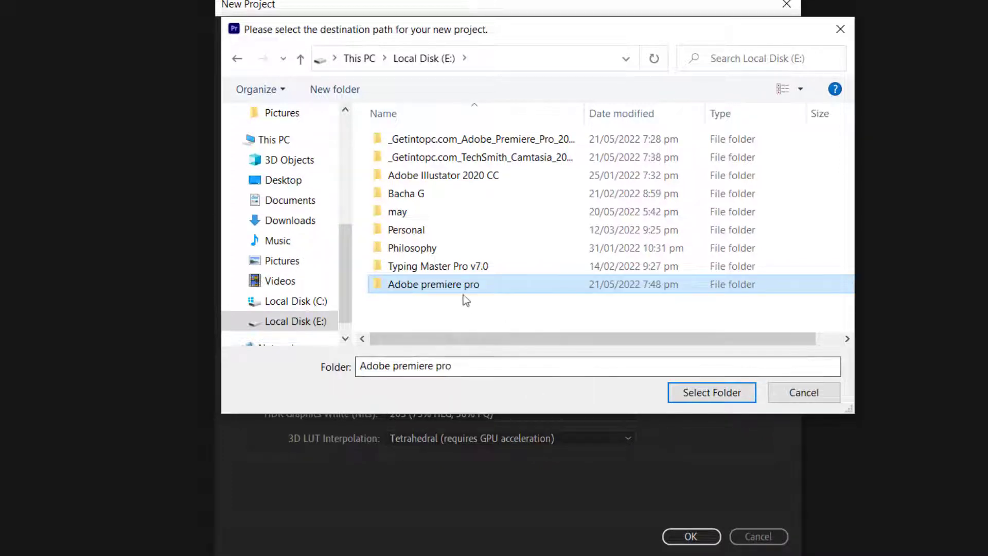
double_click(460, 290)
- Create a 'Day 1' folder inside it and select it as the project location
right_click(427, 171)
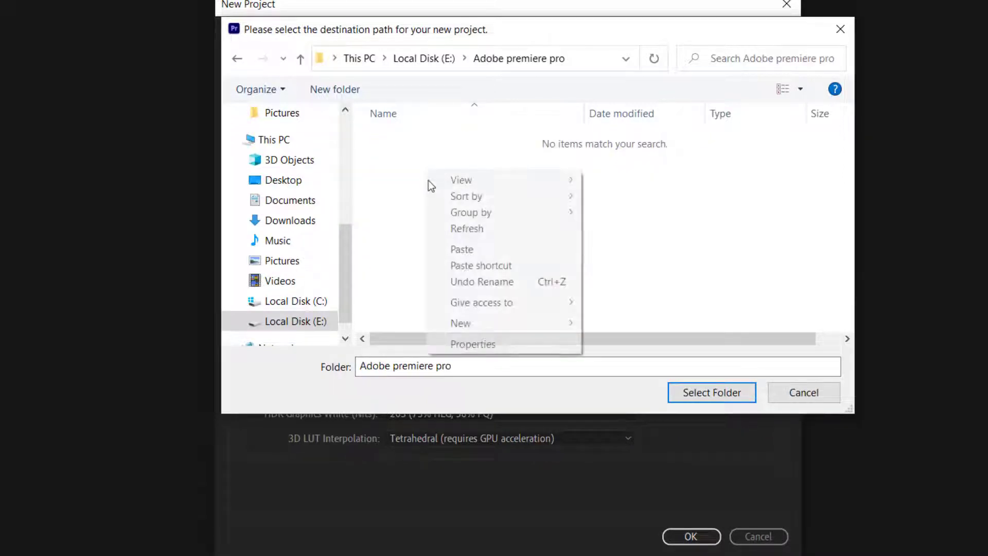
mouse_move(483, 322)
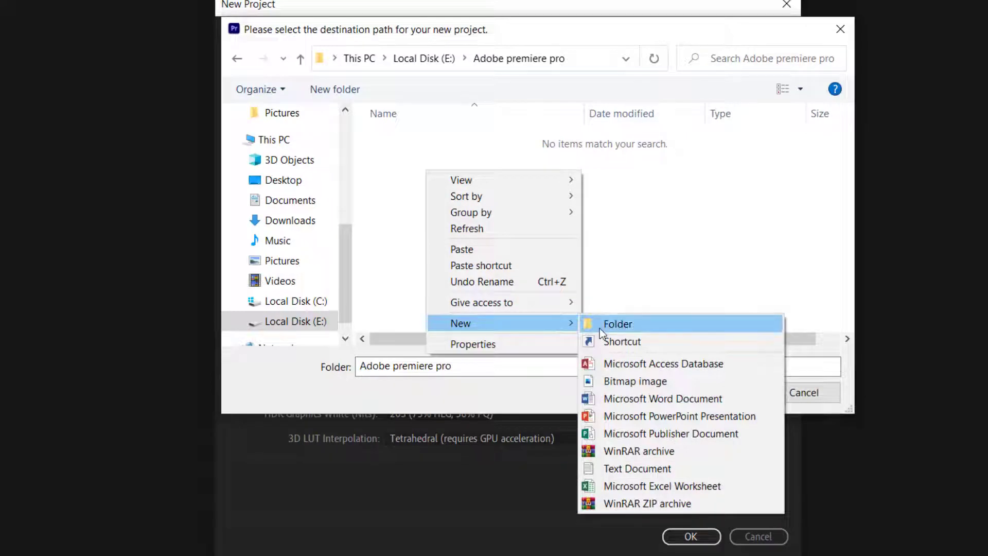
click(600, 328)
text(Day 1)
key(Return)
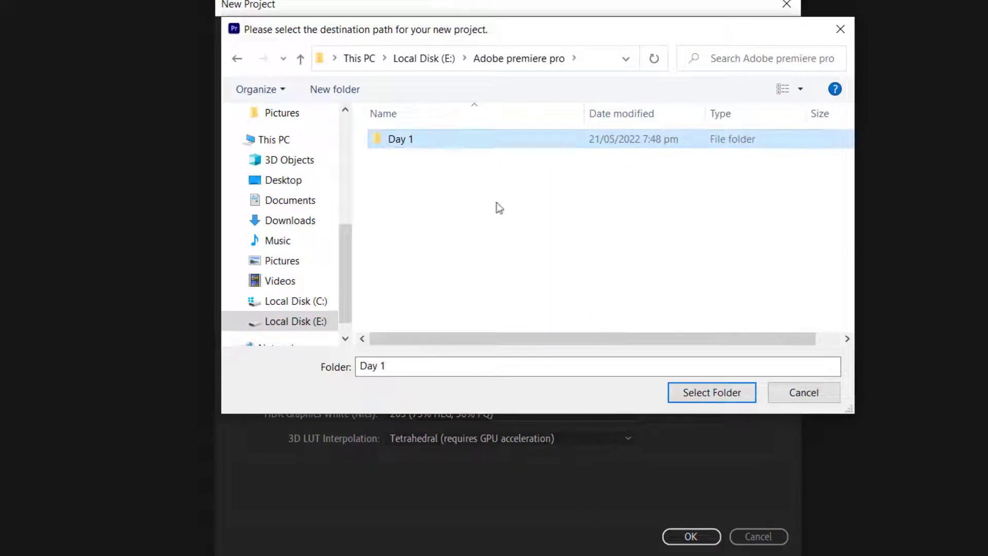
double_click(446, 140)
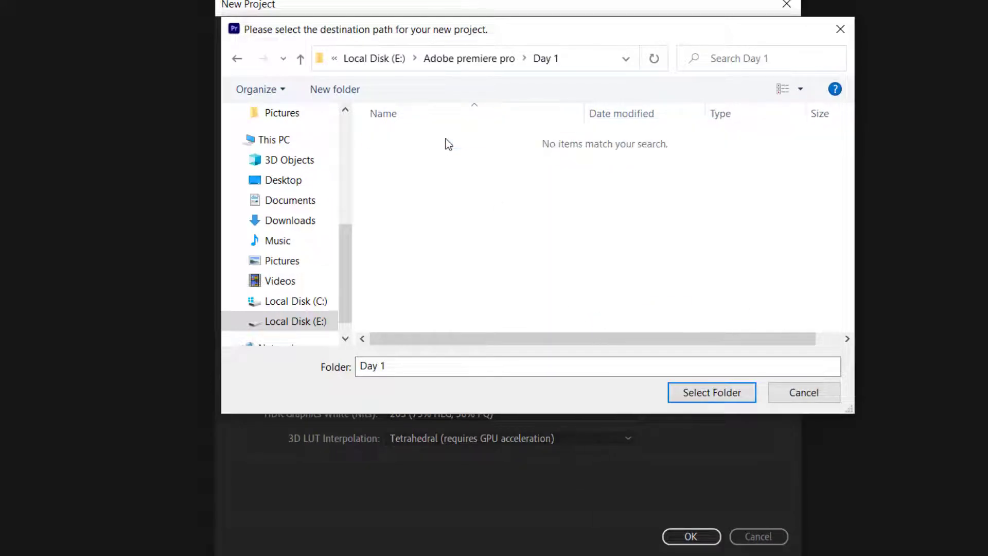
click(693, 399)
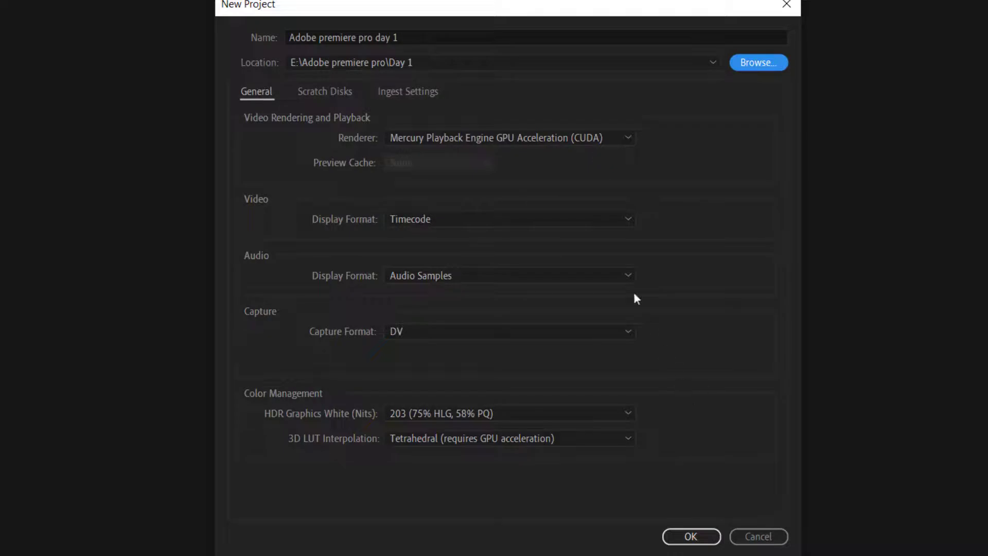
- Keep CUDA GPU acceleration as the renderer, Timecode video display and Audio Samples audio display
click(546, 138)
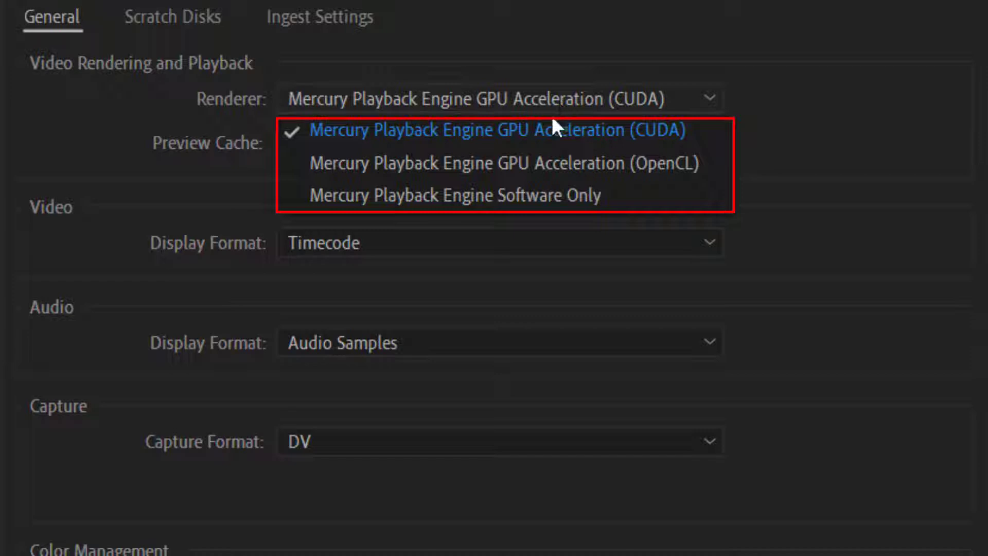
click(544, 146)
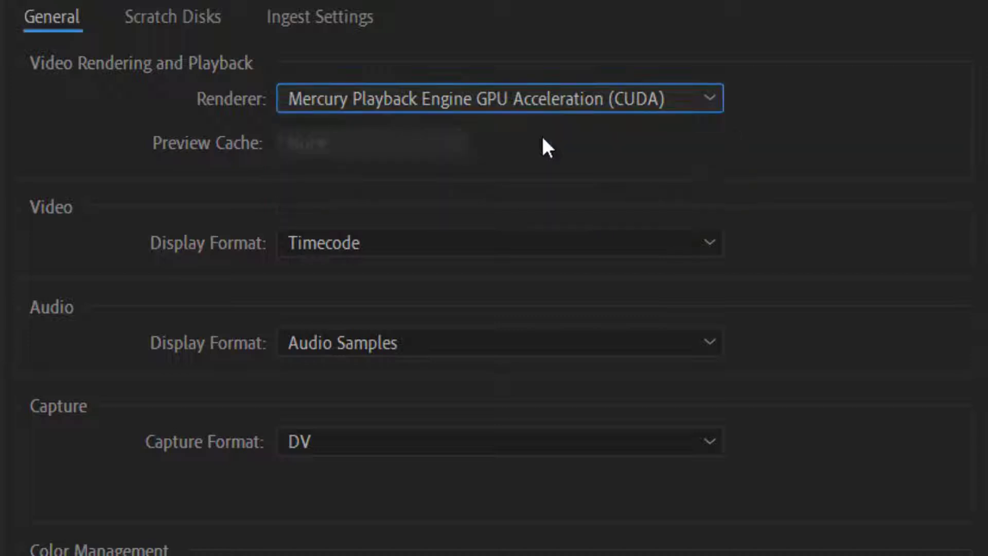
click(531, 232)
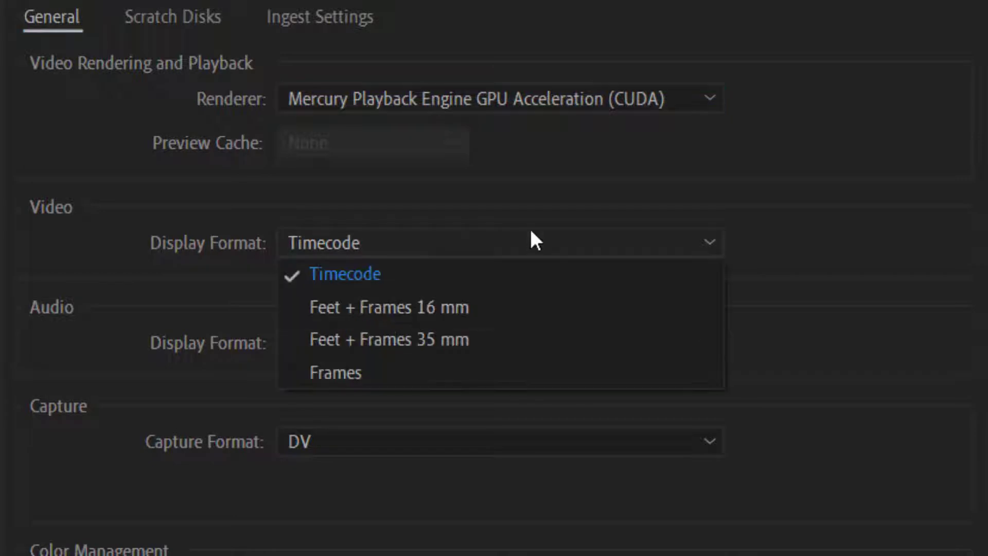
click(388, 273)
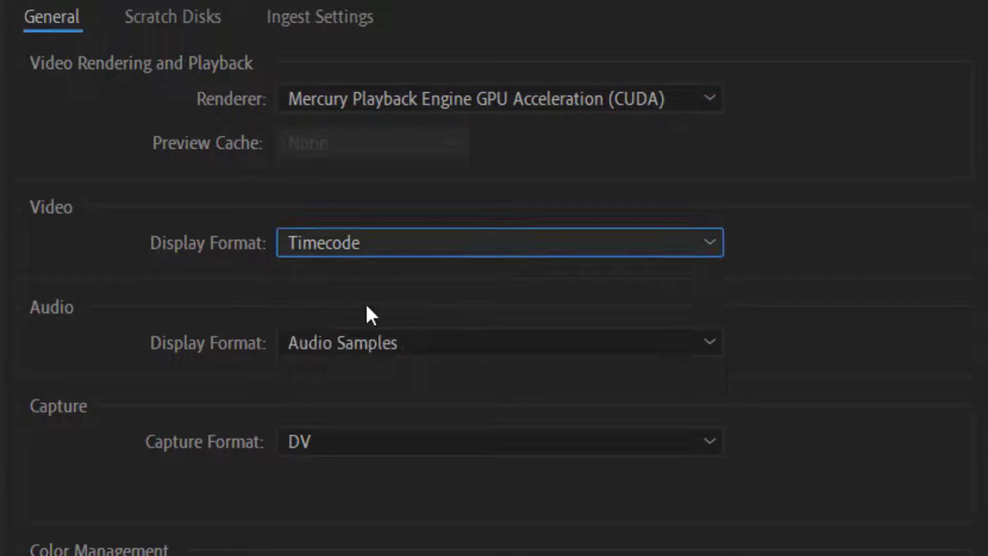
click(375, 344)
click(375, 374)
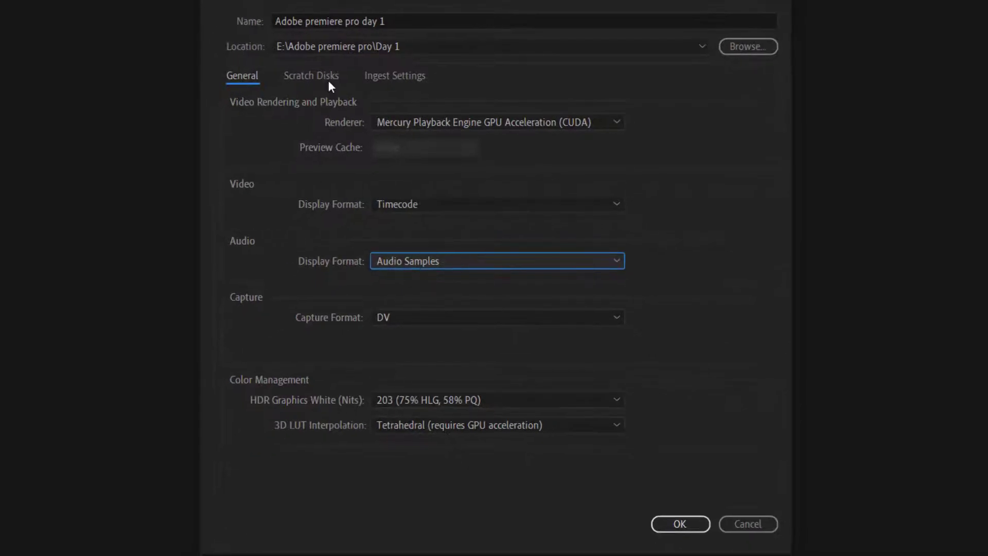
- Review the Scratch Disks and Ingest Settings tabs, then confirm with OK to create the project
click(330, 83)
click(385, 81)
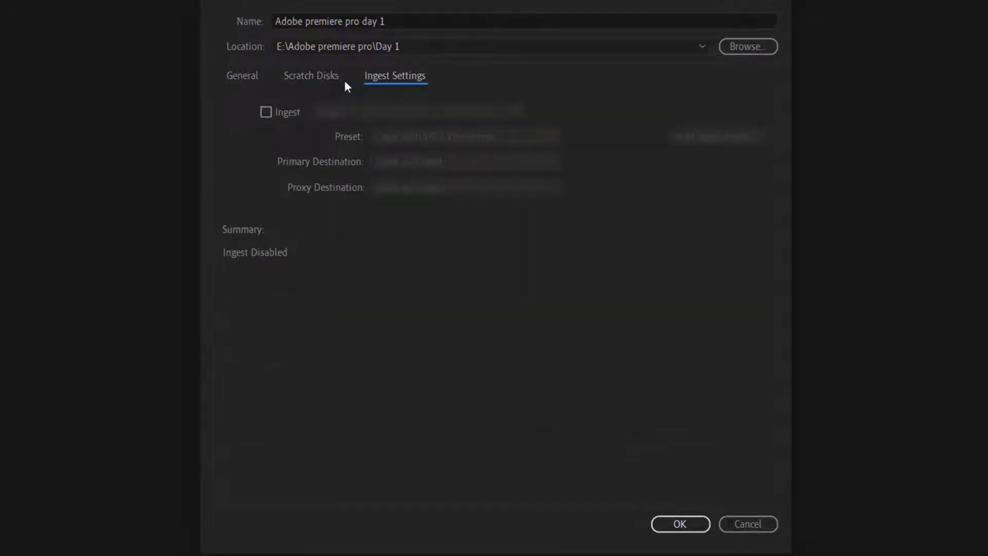
click(255, 88)
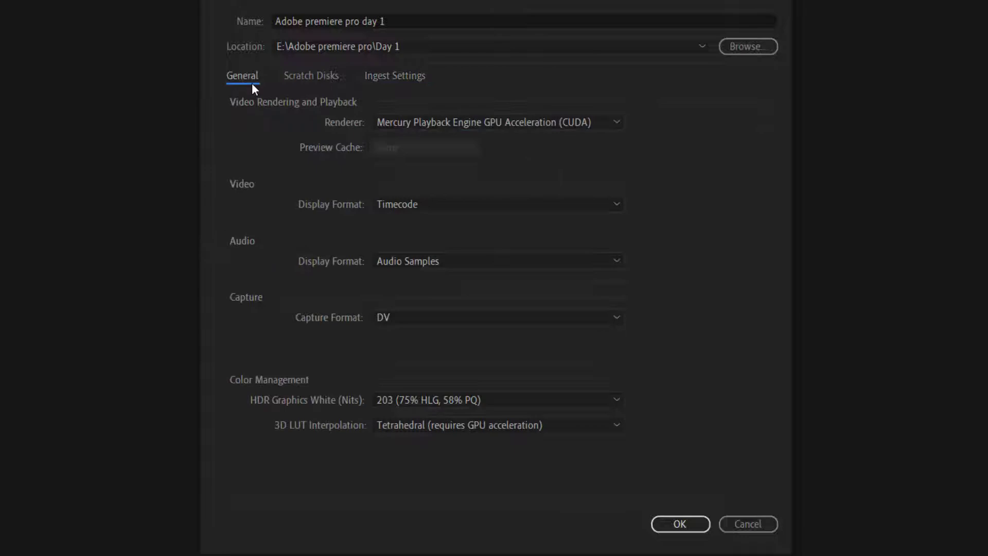
click(665, 527)
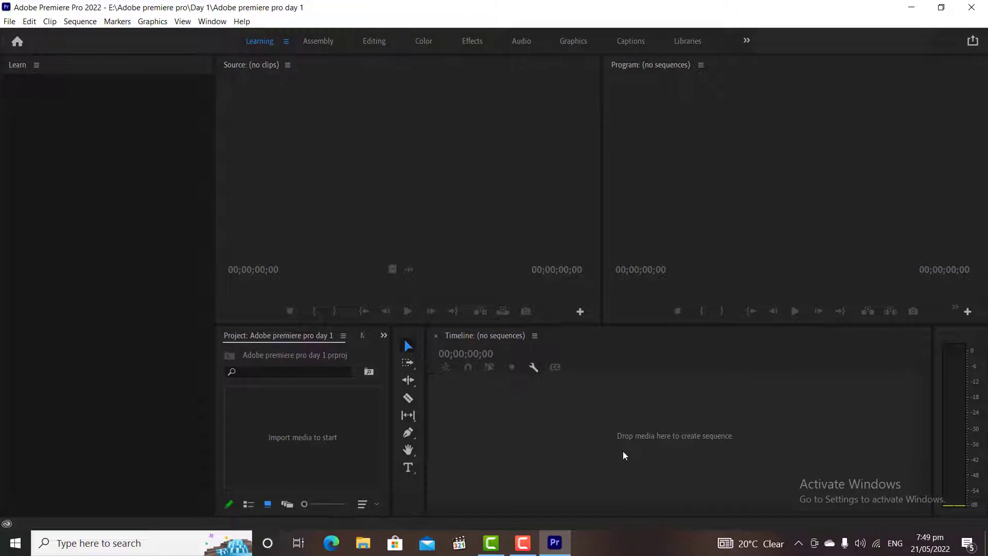
- Switch to the Editing workspace from the workspaces bar
click(381, 45)
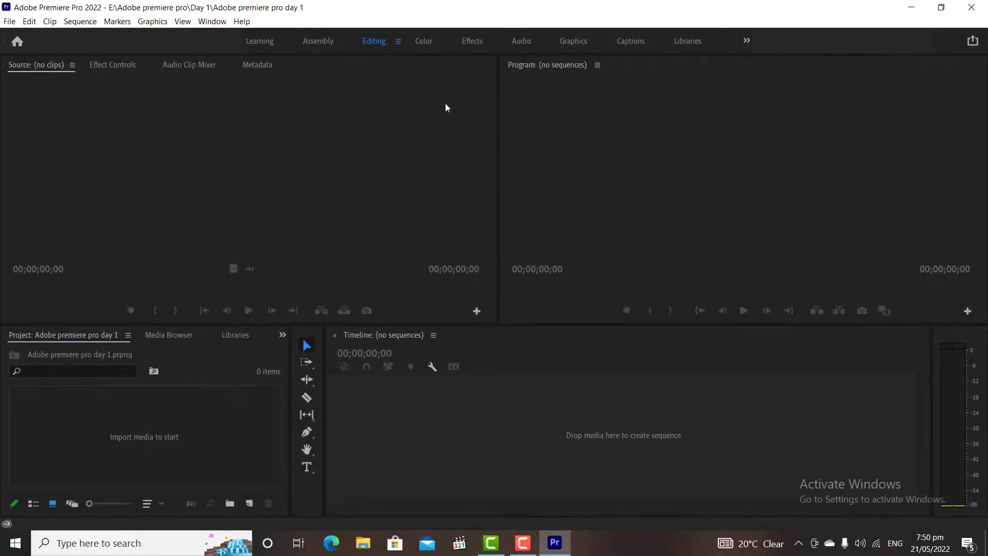
- Narrow the Source monitor and drag the horizontal divider down to make both monitors taller
drag(498, 136, 461, 169)
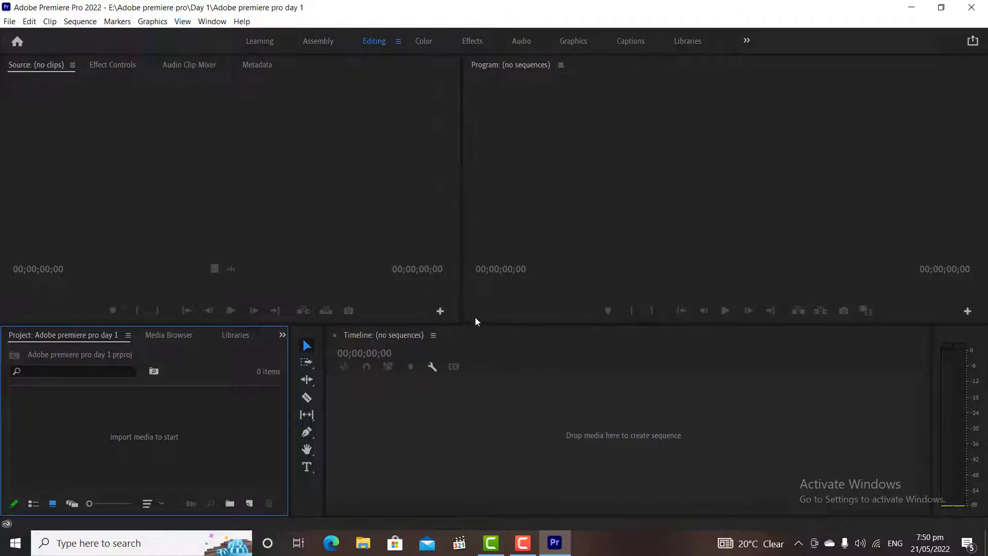
drag(476, 324, 475, 358)
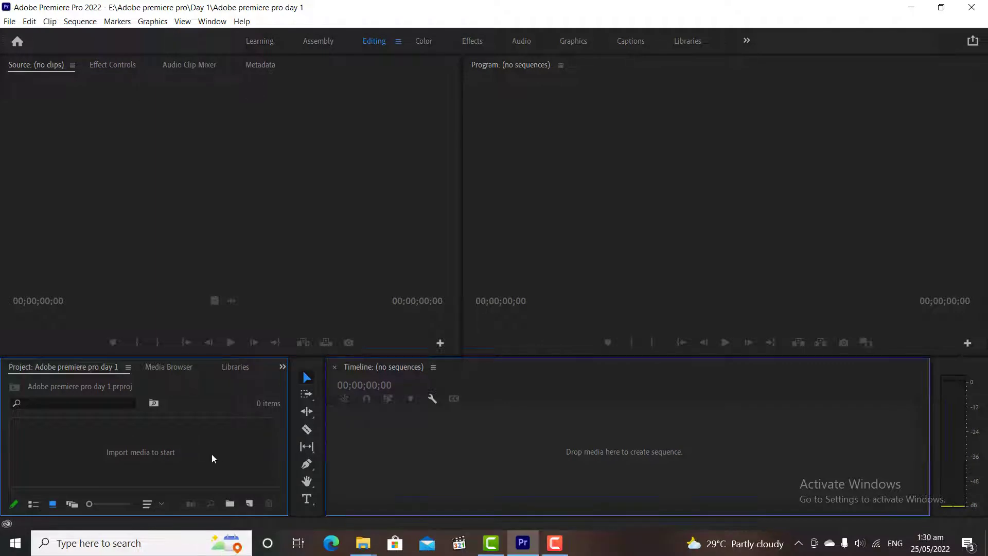
- Import Pexels Videos 1093662 from E:\Adobe premiere pro\videos into the project
double_click(212, 455)
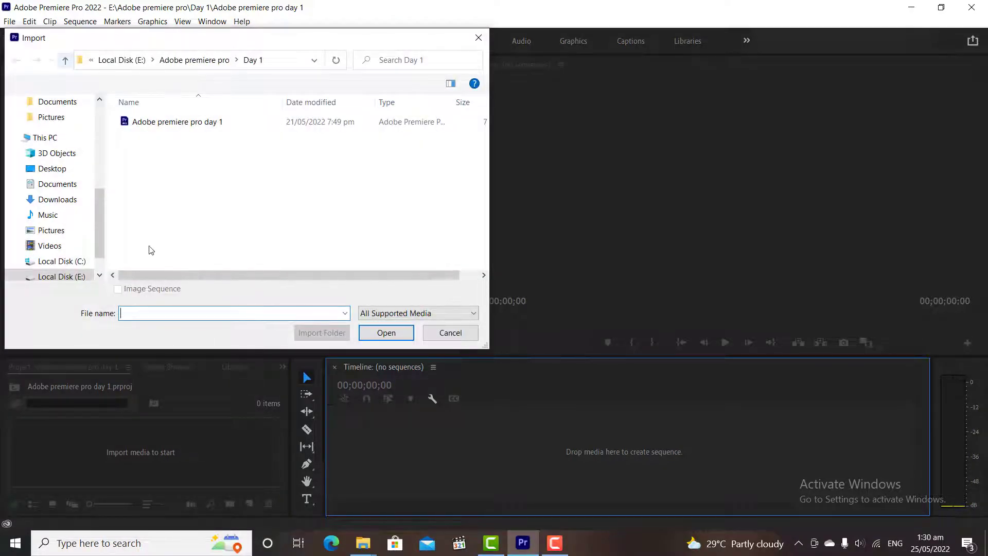
click(74, 277)
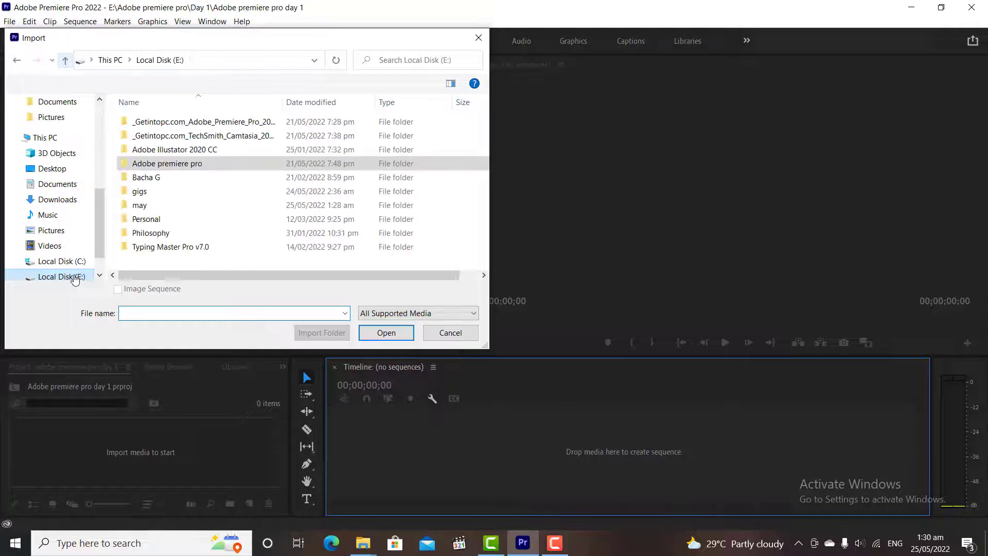
click(150, 204)
double_click(150, 205)
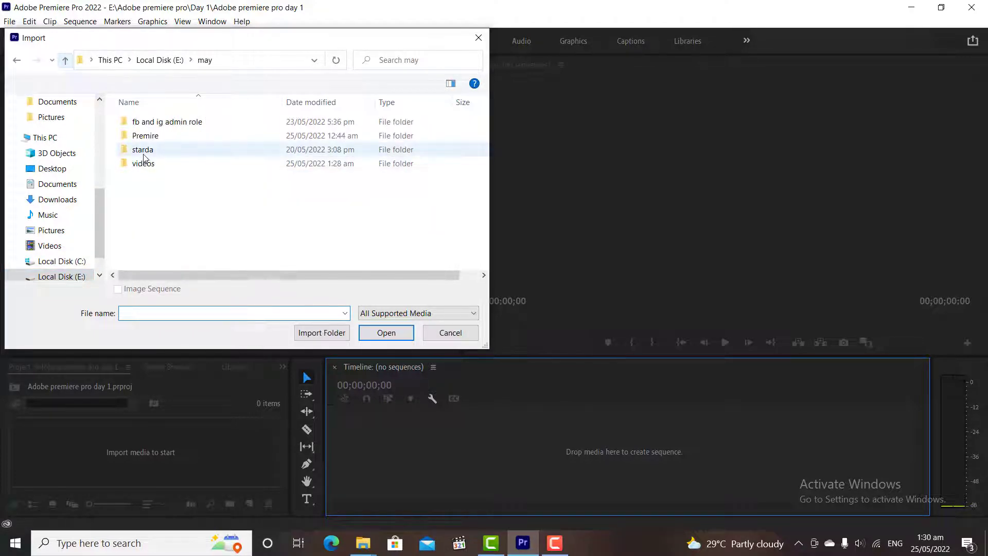
click(145, 168)
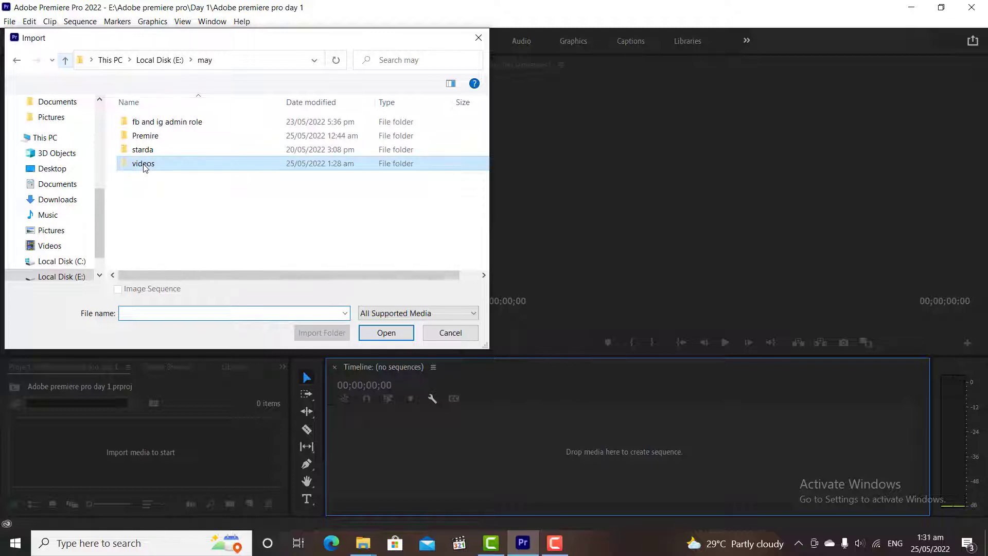
click(67, 62)
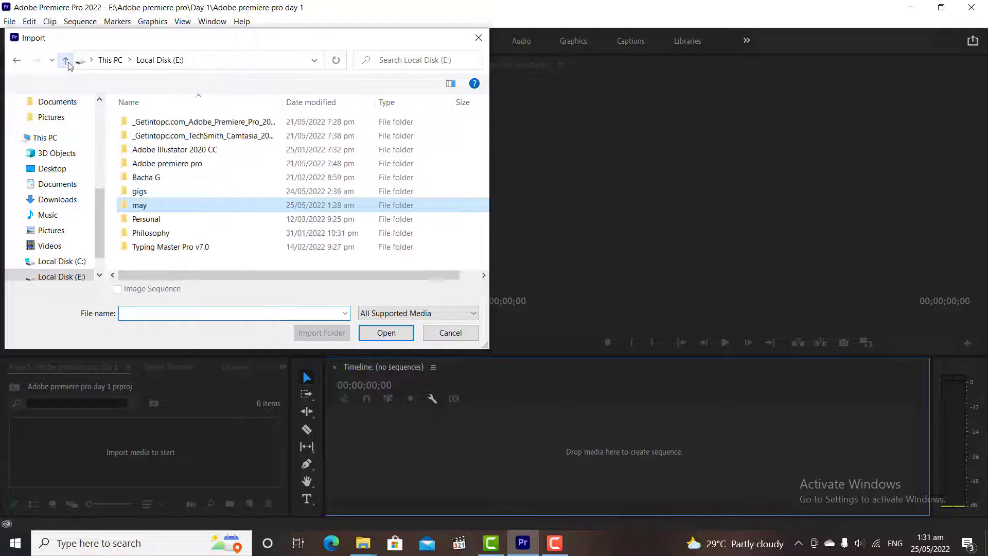
click(149, 165)
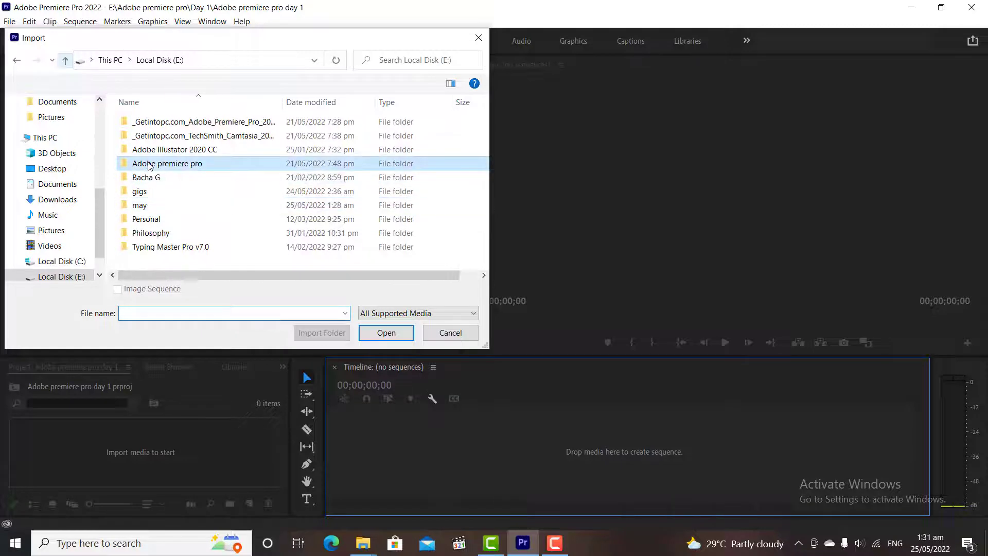
double_click(149, 164)
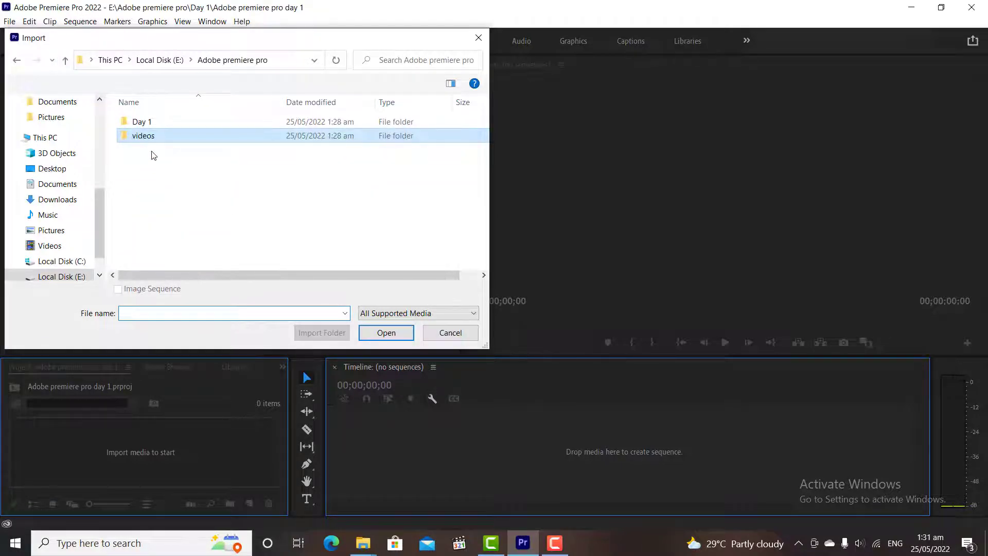
double_click(150, 137)
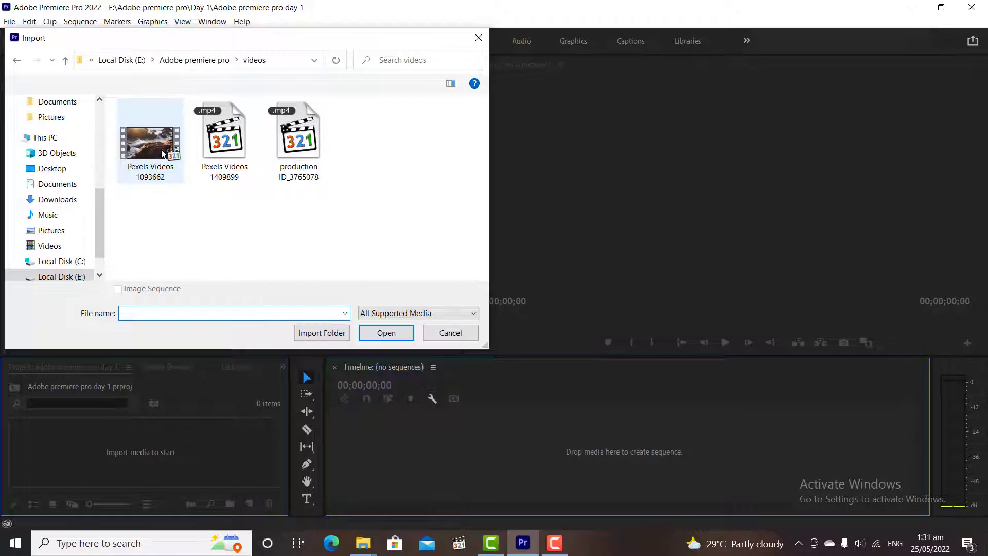
double_click(161, 150)
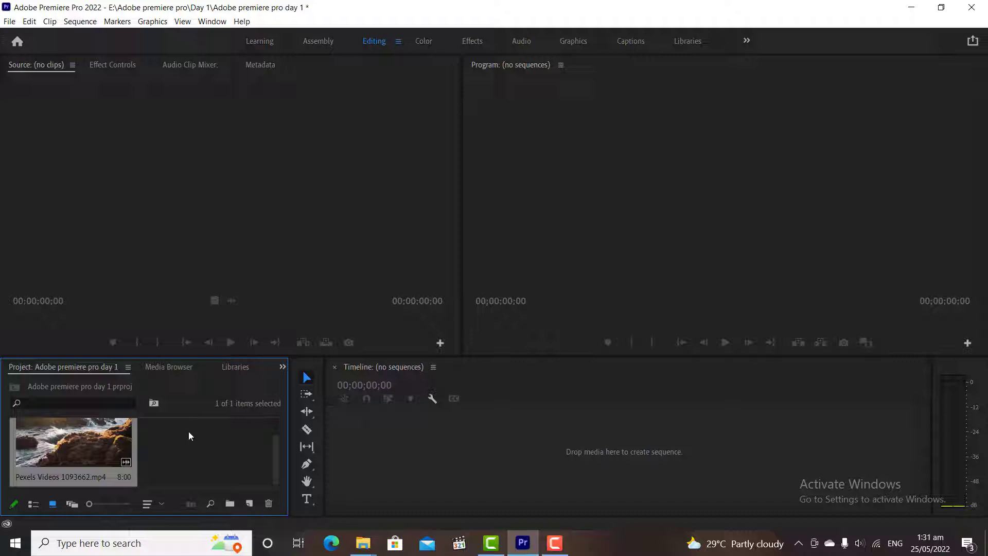
- Cancel the Import dialog and drag Pexels Videos 1409899 from File Explorer into the Project panel
right_click(211, 471)
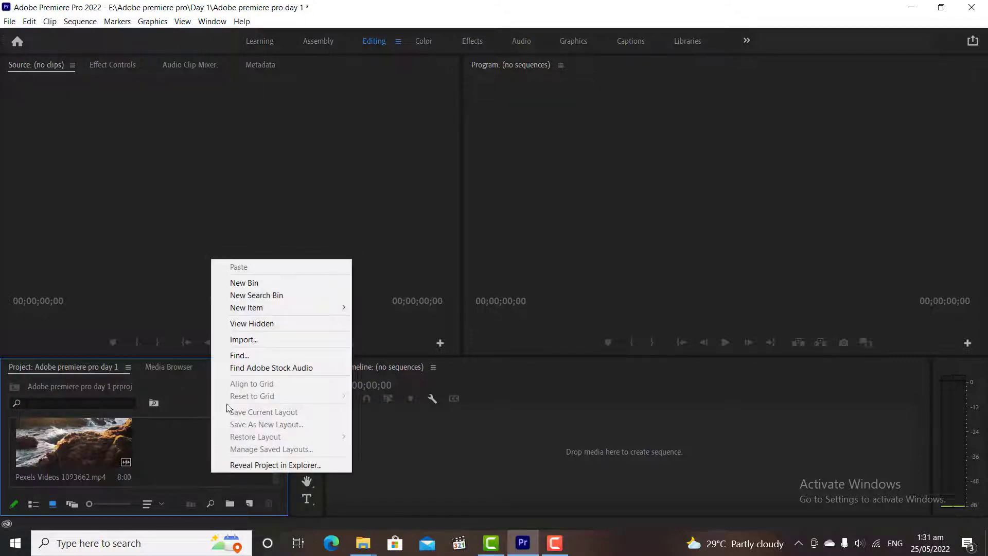
click(237, 340)
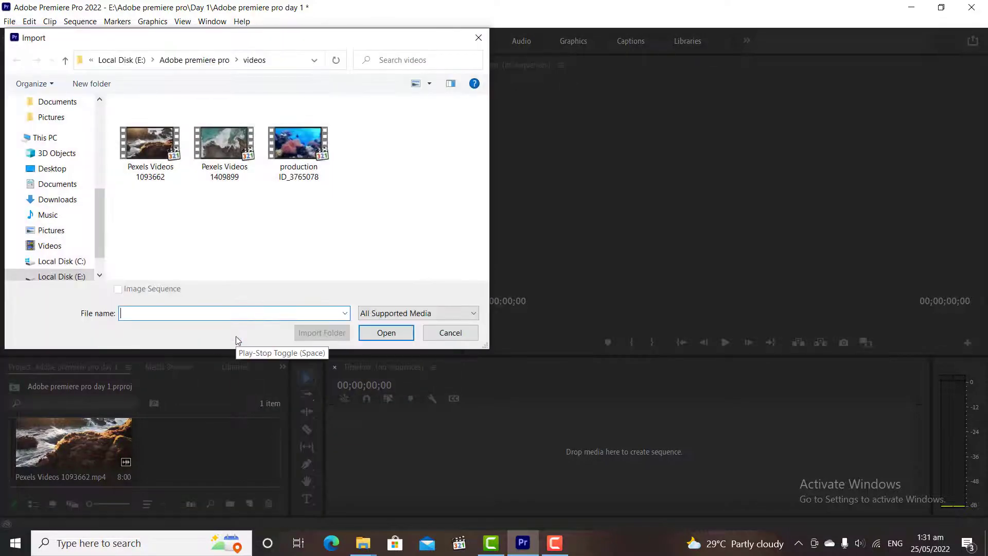
click(449, 332)
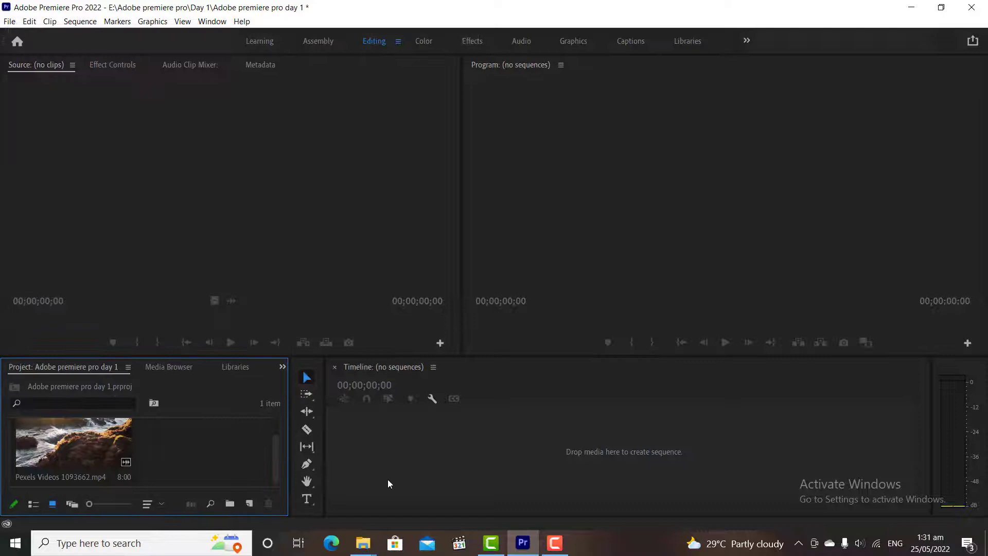
click(363, 543)
drag(219, 135, 209, 458)
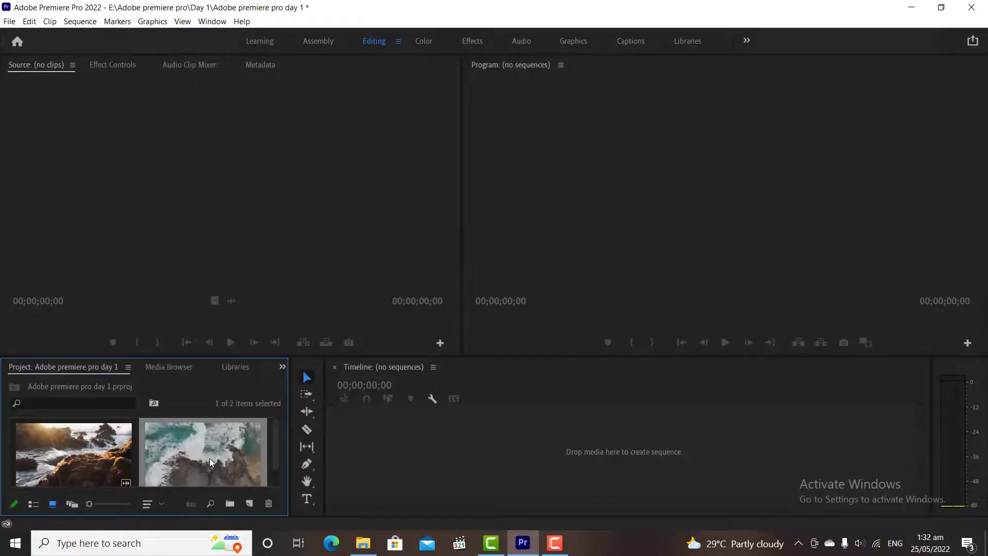
click(270, 457)
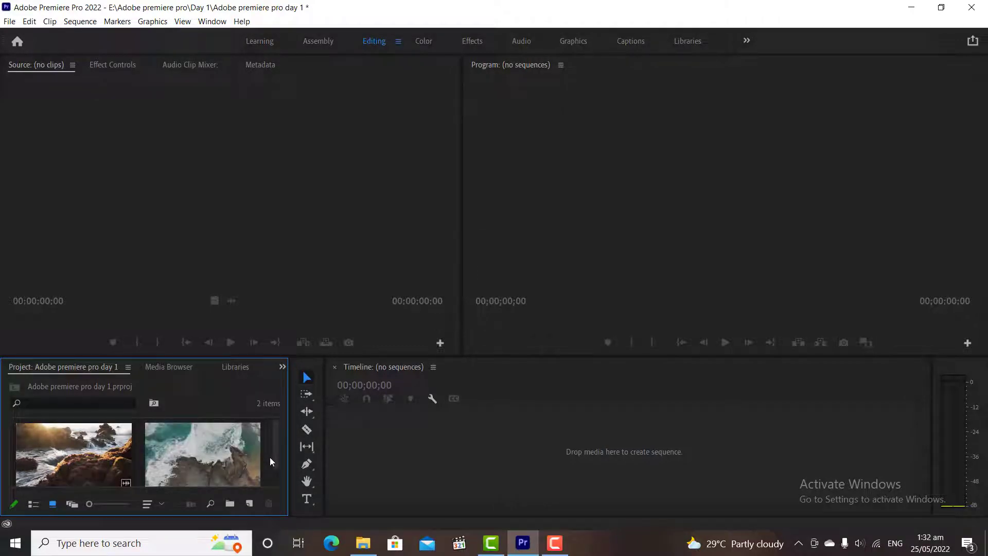
click(363, 543)
- Go up to the Adobe premiere pro folder in File Explorer and drag the videos folder to Premiere
click(61, 42)
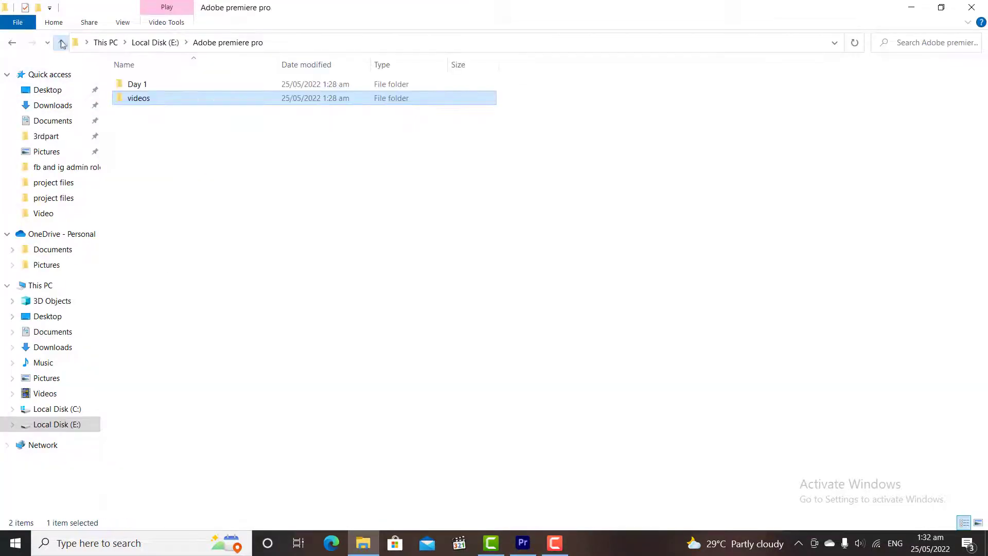
drag(133, 103, 210, 473)
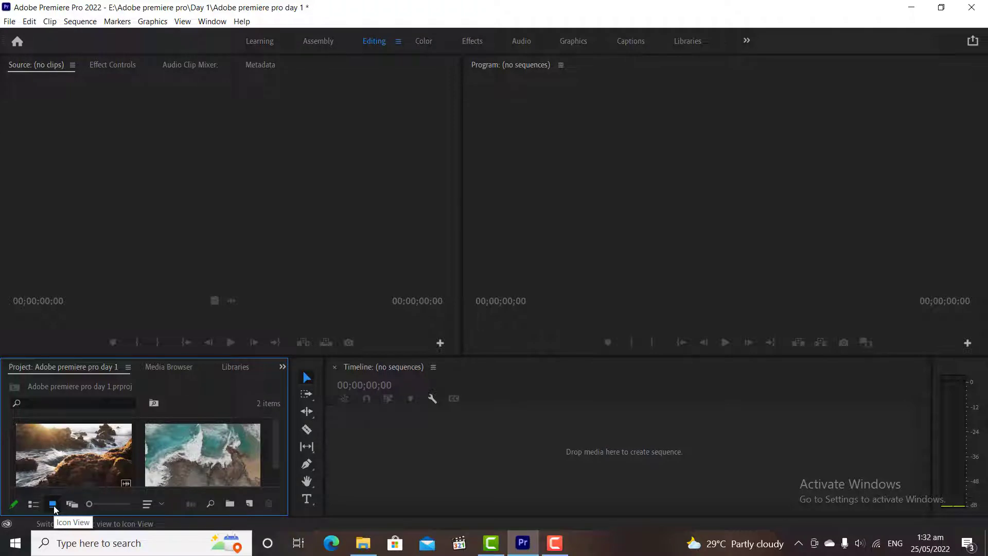
- Switch the Project panel to List View and scroll across its frame rate, media start and resolution columns
click(33, 503)
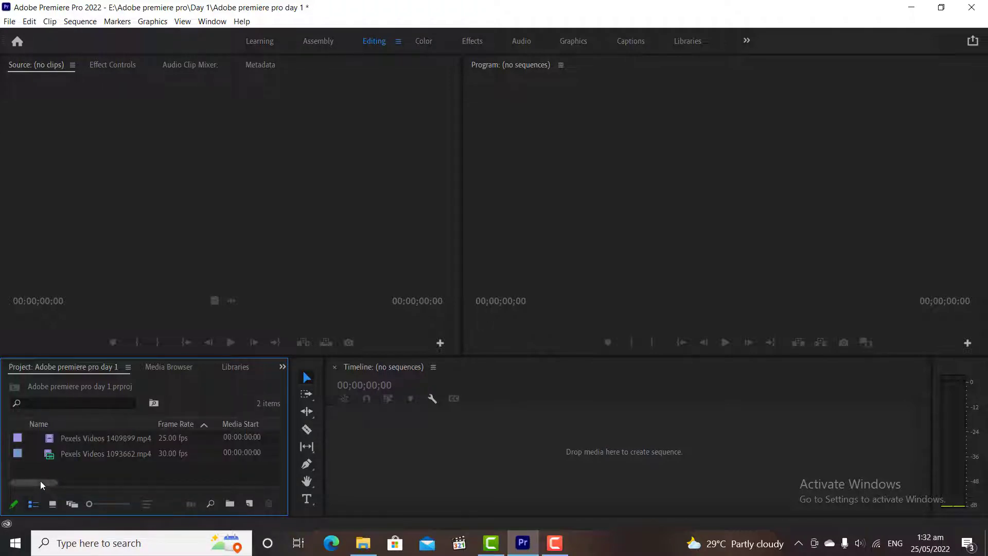
drag(40, 480, 153, 474)
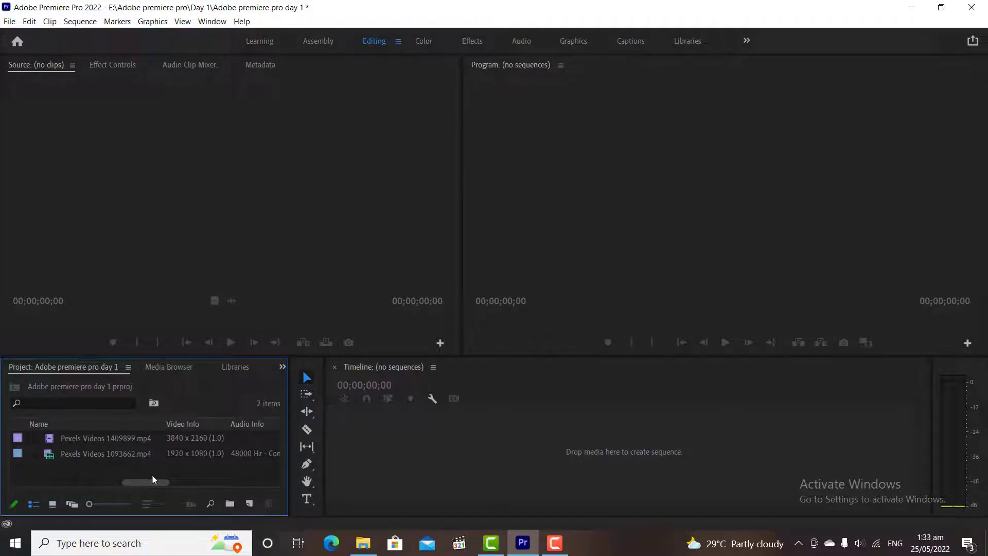
drag(152, 479, 31, 480)
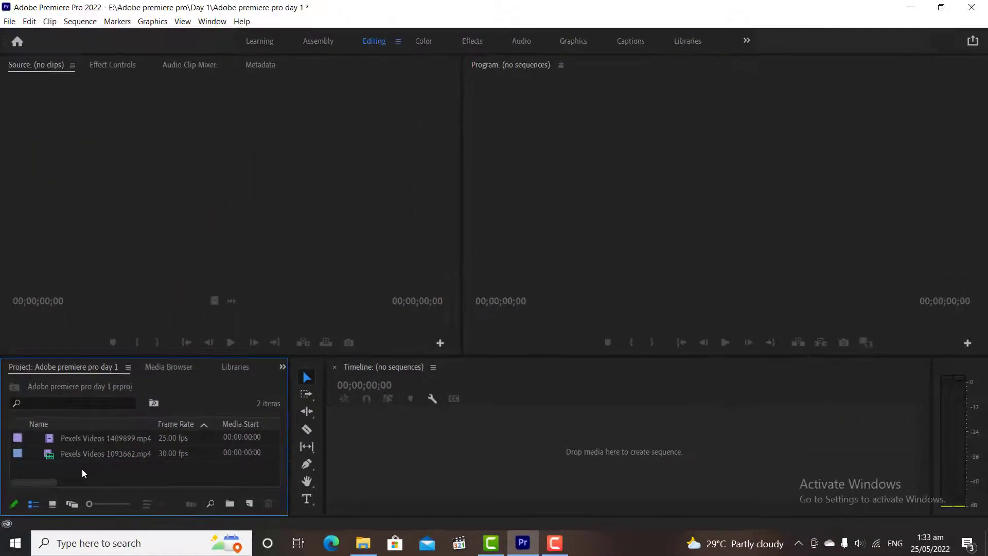
- Add a new bin named 'videos' and move both clips into it
right_click(82, 468)
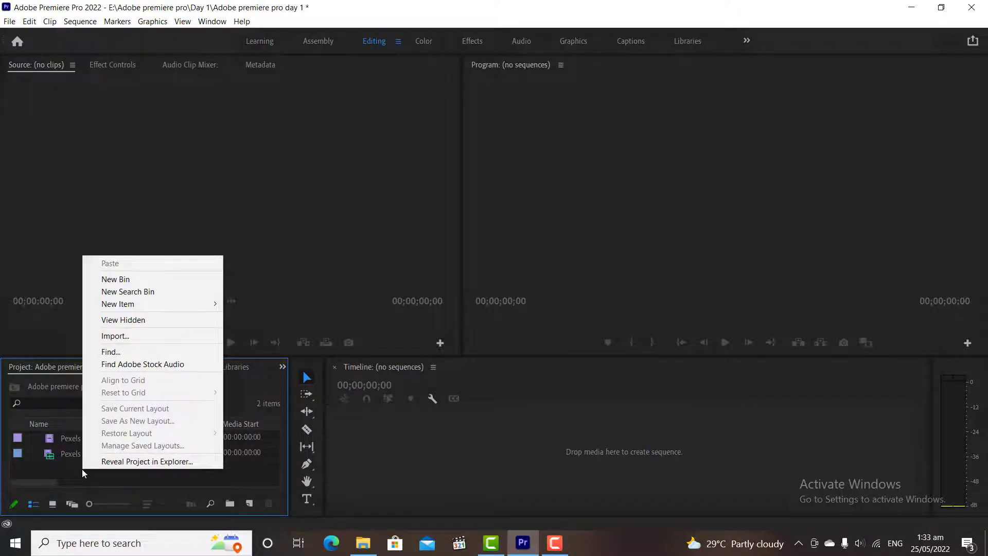
click(115, 284)
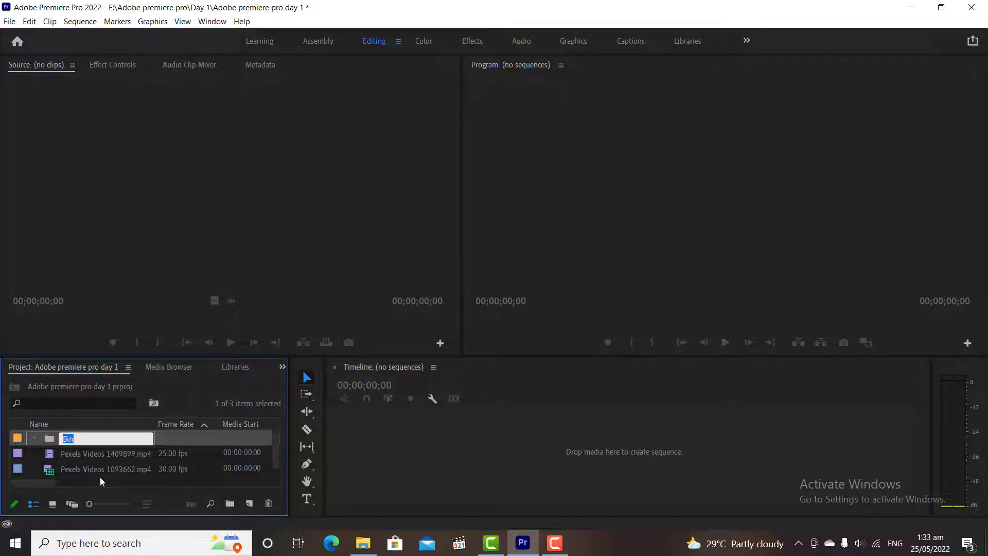
text(videos)
key(Tab)
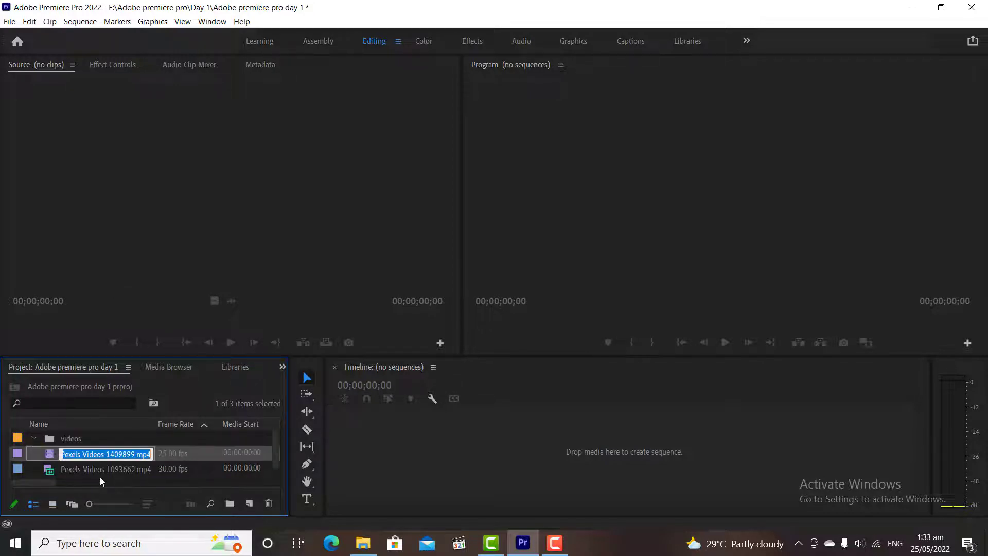
click(100, 477)
drag(100, 477, 82, 439)
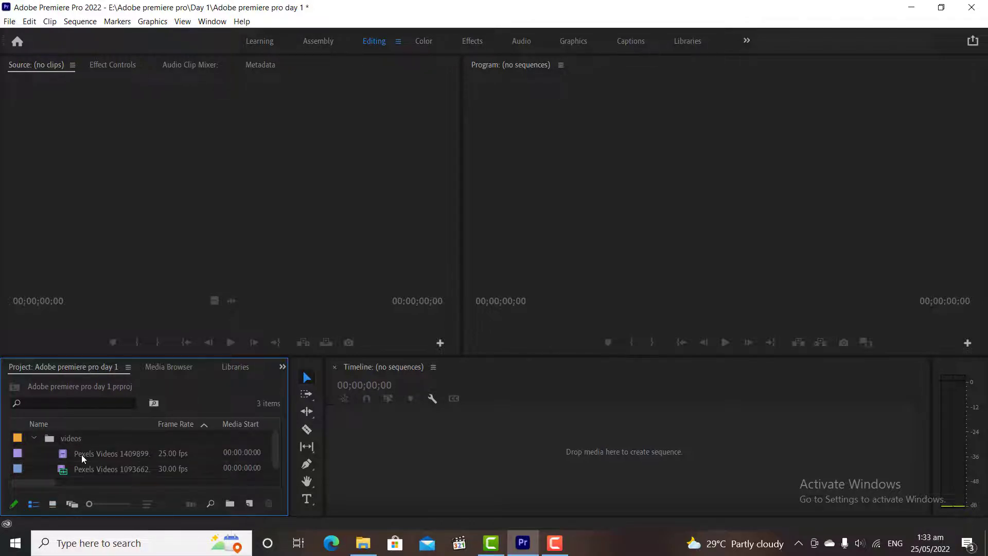
- Load Pexels Videos 1409899 from the videos bin into the Source Monitor and play it
click(36, 438)
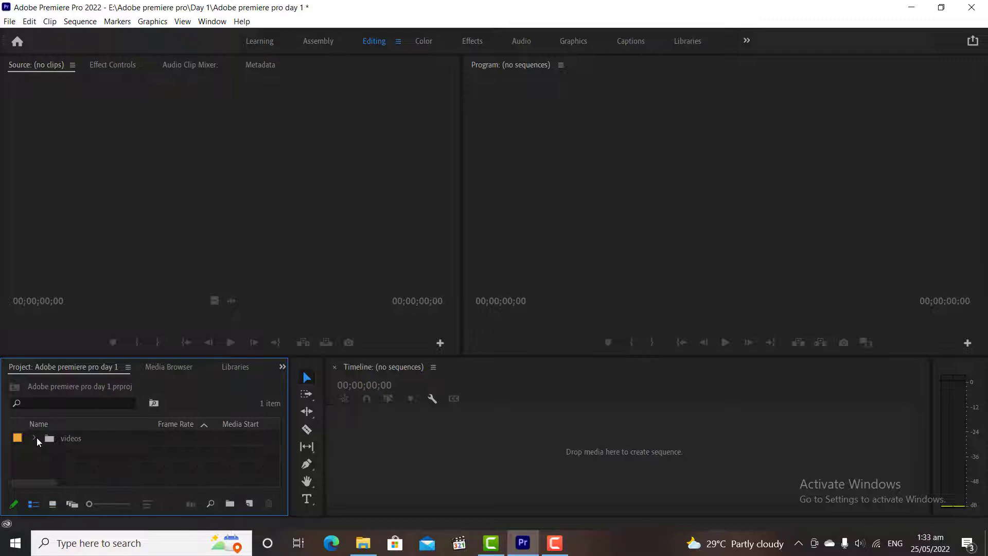
click(36, 437)
double_click(186, 450)
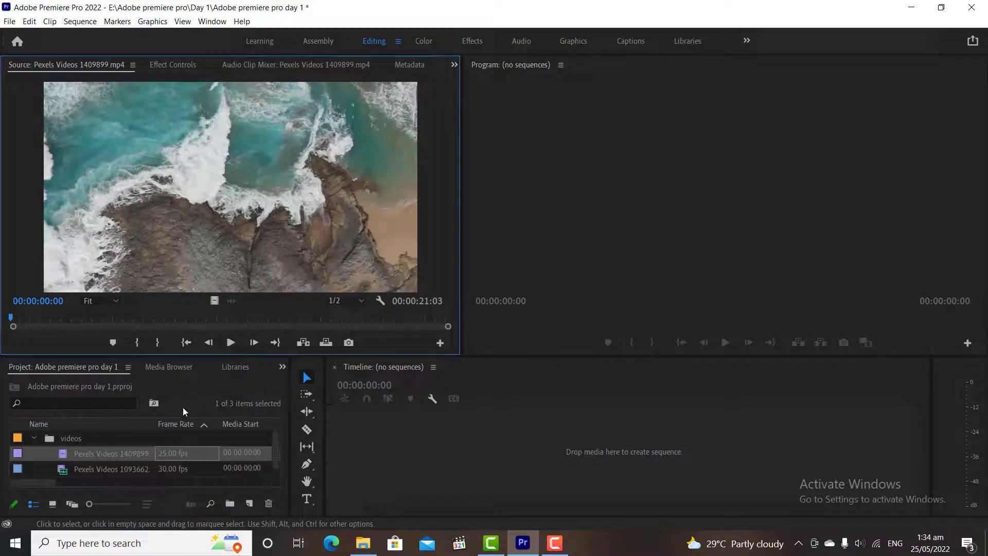
click(230, 342)
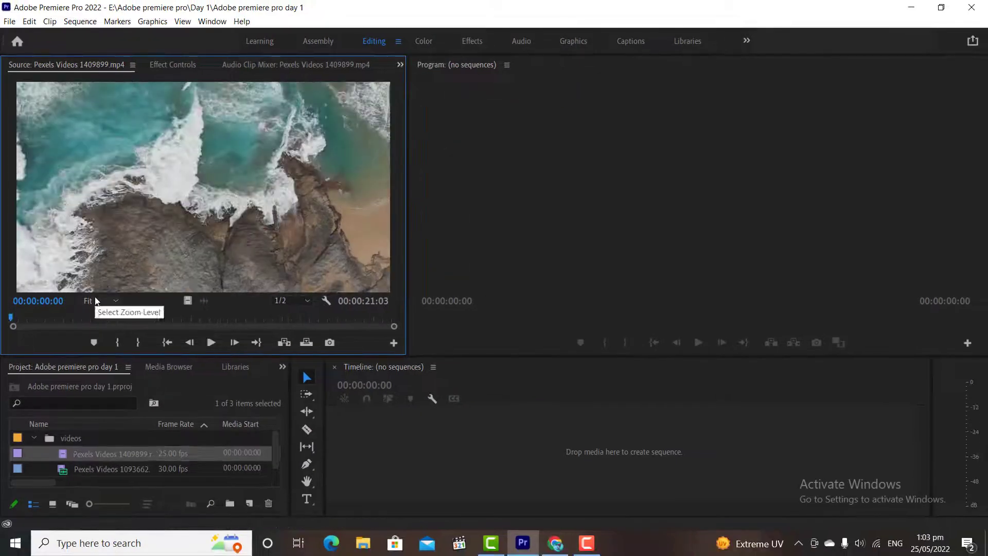
- Set the Source Monitor zoom to 75%, then back to Fit
click(96, 302)
click(105, 370)
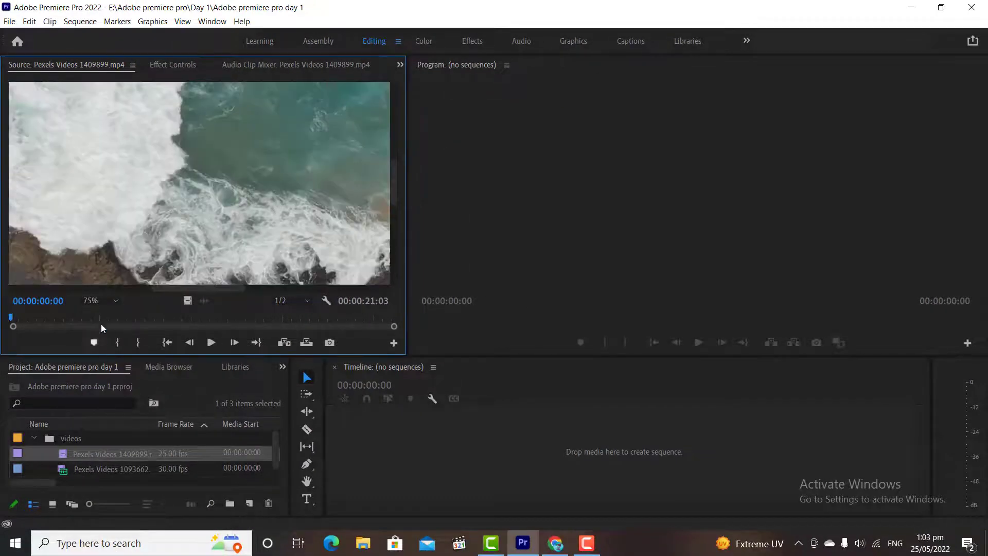
click(101, 301)
click(101, 313)
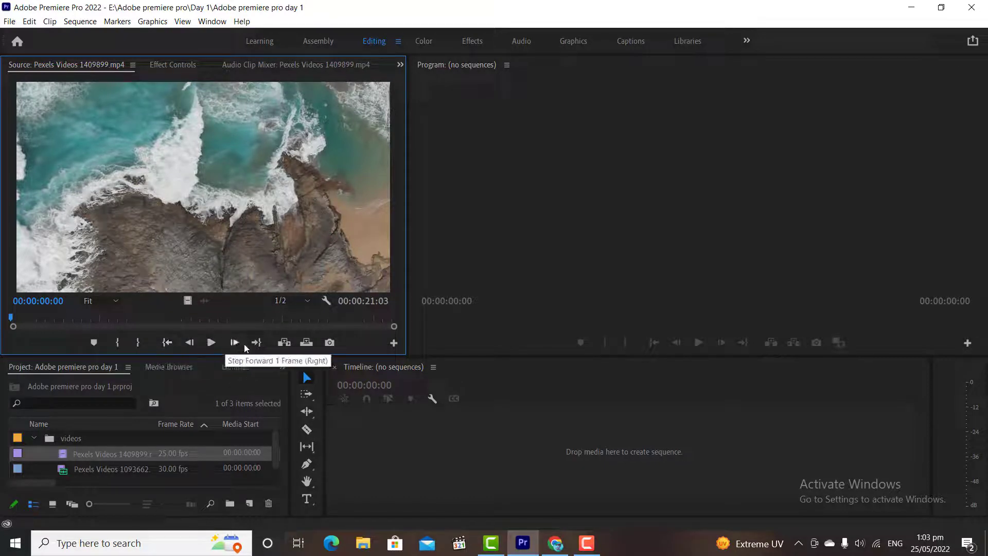
click(393, 343)
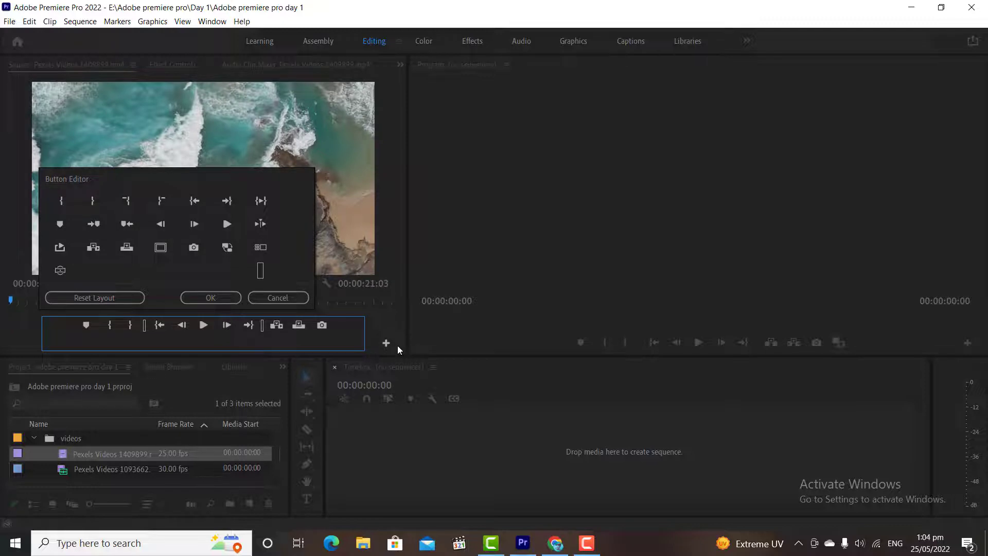
click(257, 295)
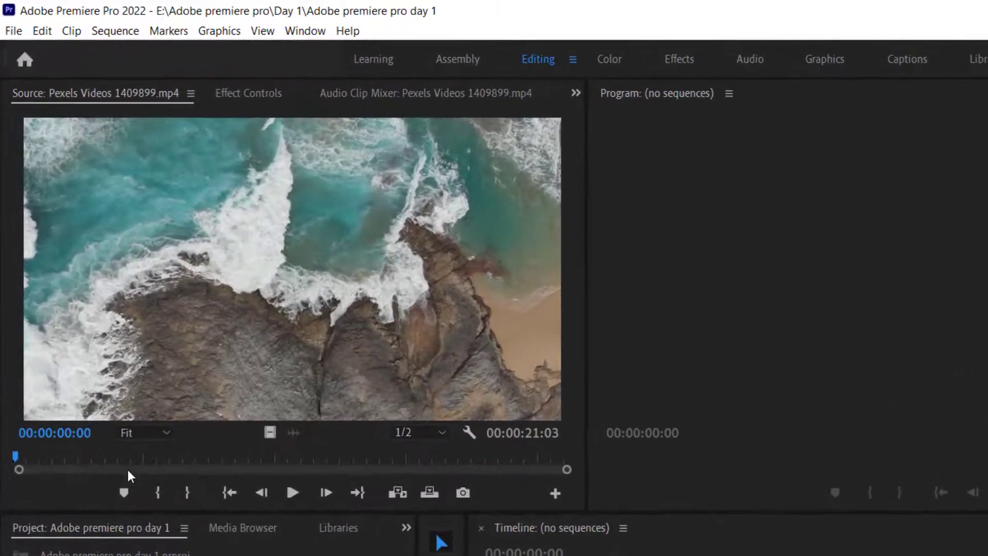
- Mark an In point near 11 seconds and an Out point at 17:22, giving a 00:00:06:19 range
drag(11, 448, 307, 492)
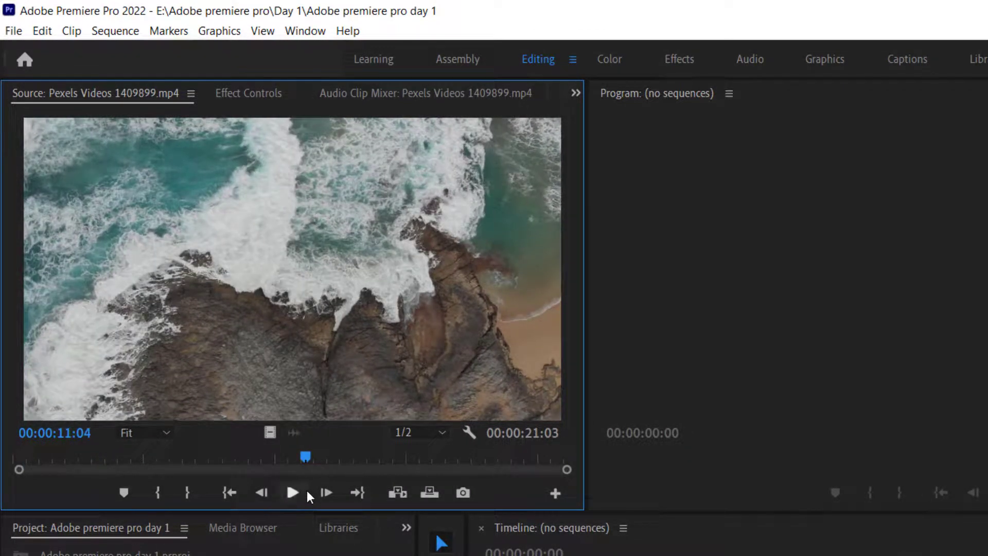
click(157, 492)
mouse_move(295, 458)
mouse_down()
mouse_move(539, 456)
mouse_move(403, 461)
mouse_move(482, 455)
mouse_up()
click(198, 491)
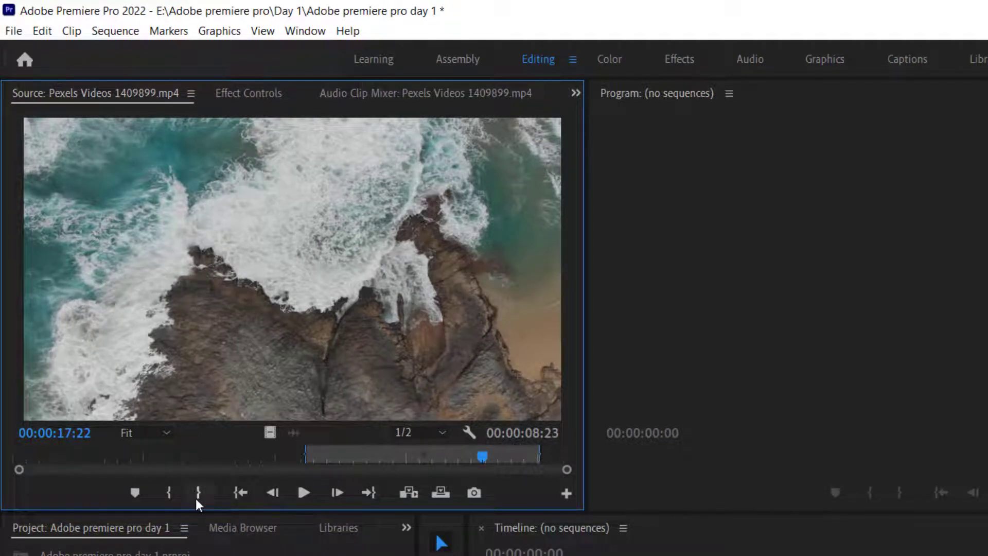
click(197, 497)
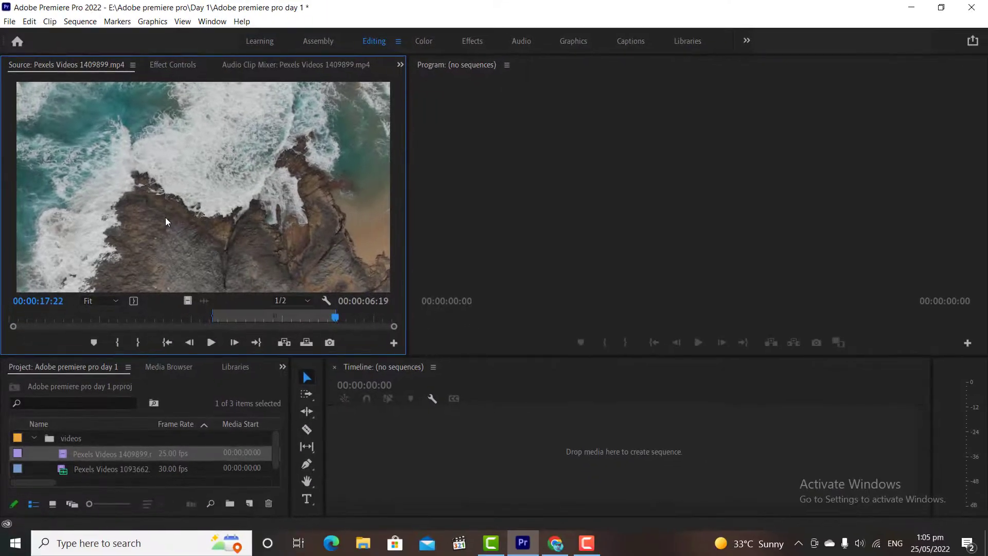
- Drag the trimmed ocean clip's video only into the empty Timeline to create sequence Pexels Videos 1409899, then play it
drag(166, 218, 279, 258)
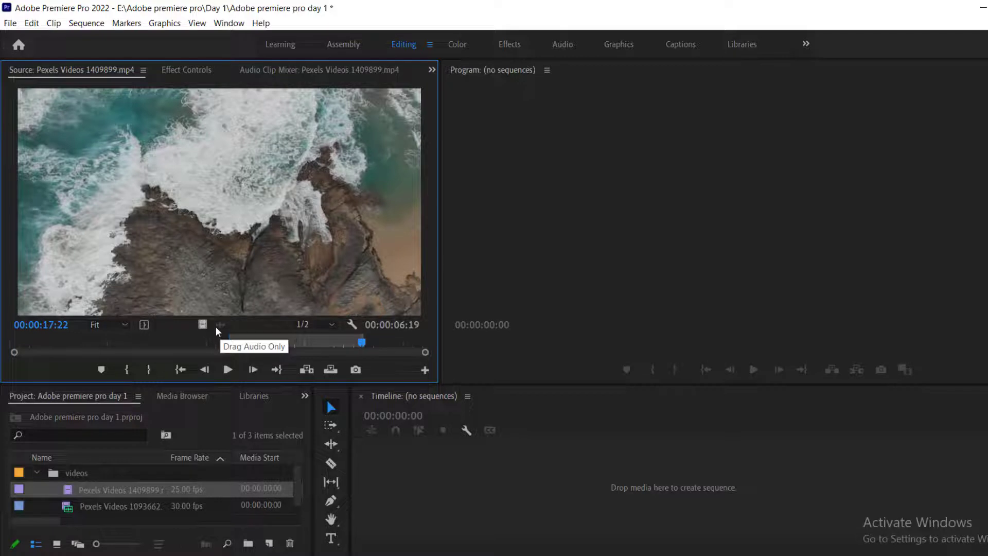
drag(202, 324, 399, 493)
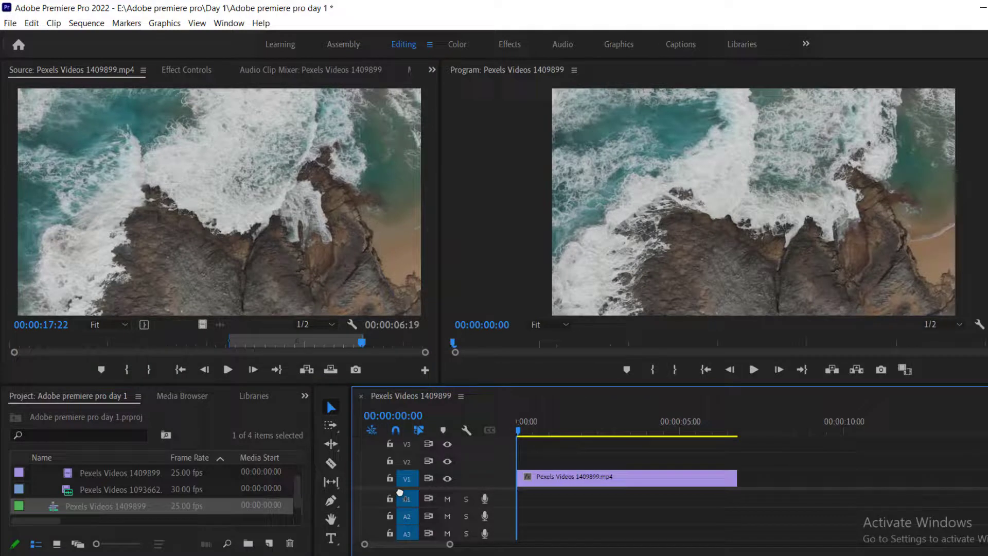
click(753, 370)
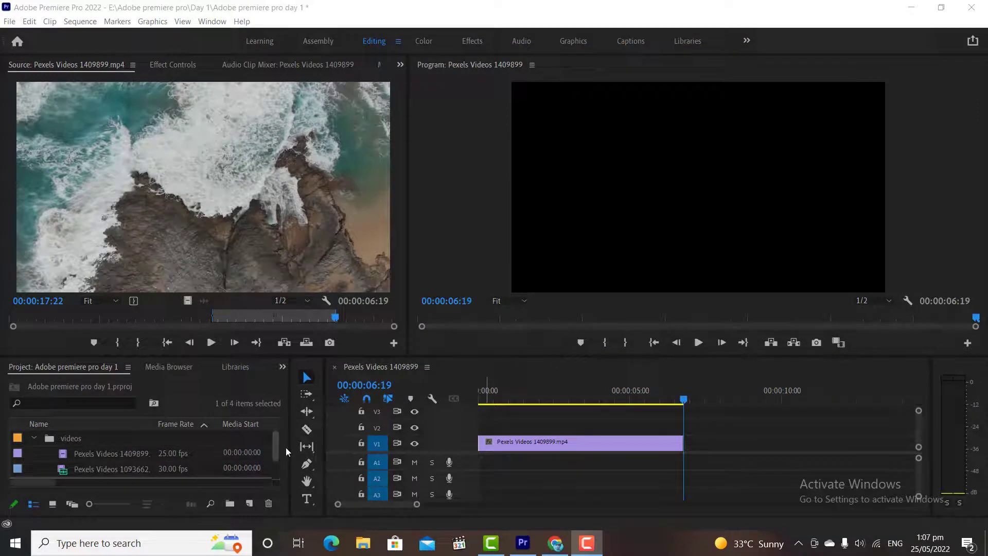
- Trim Pexels Videos 1093662 from about 1s to 4:09 and place its video after the ocean clip on V1
double_click(196, 468)
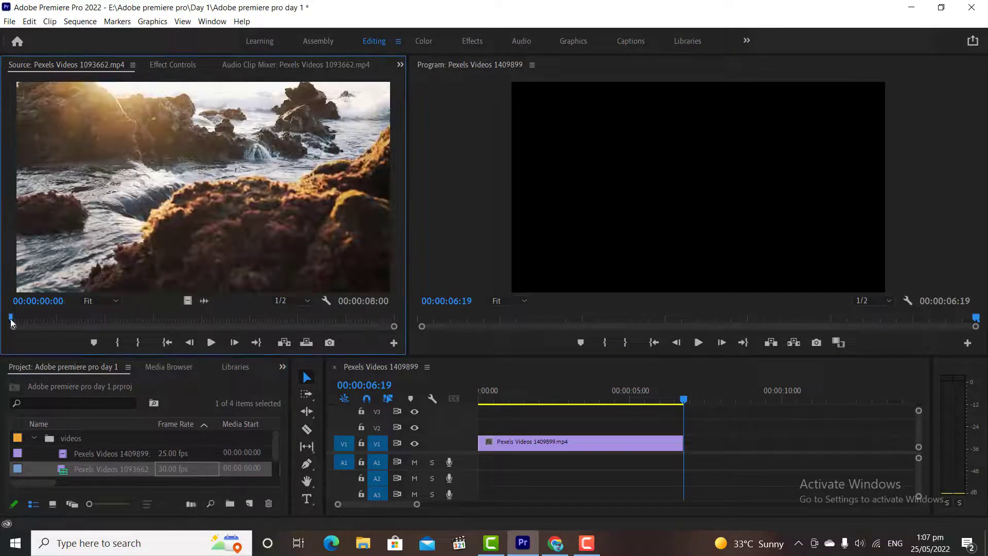
drag(13, 323, 70, 318)
click(117, 342)
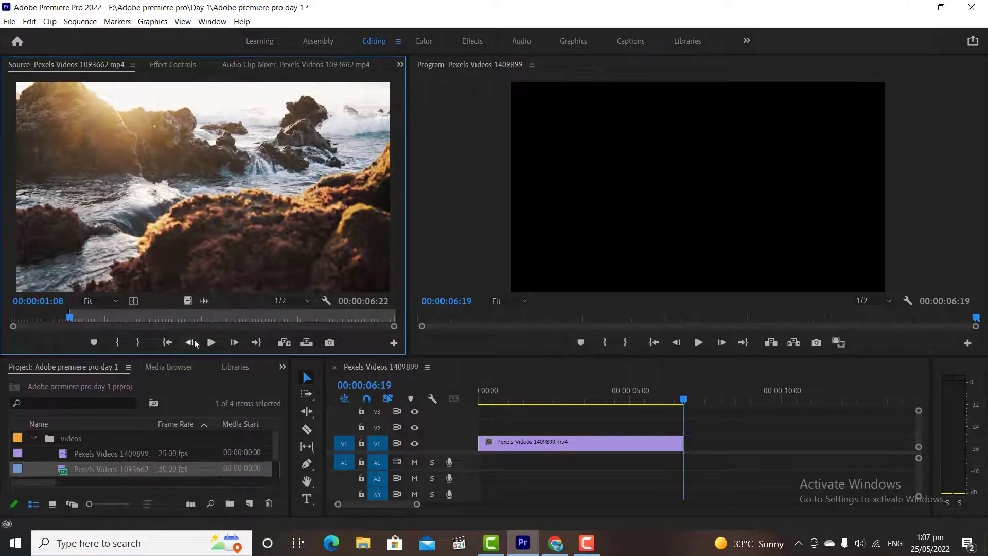
click(210, 342)
click(211, 342)
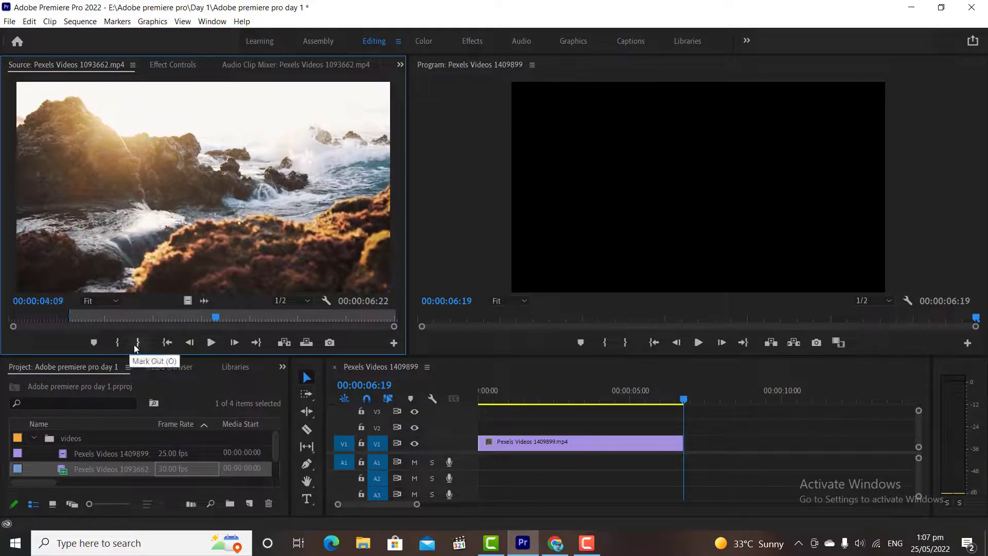
click(137, 342)
drag(186, 300, 692, 444)
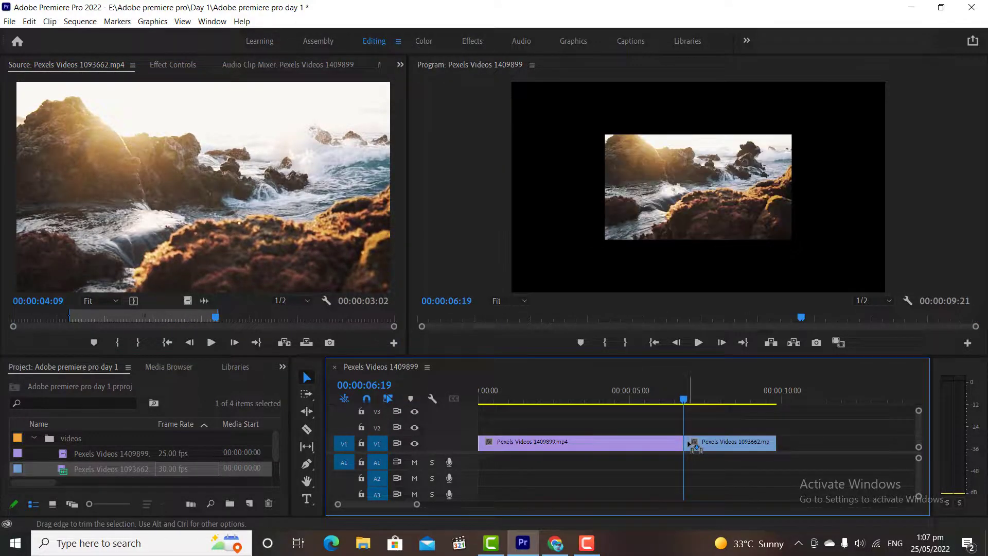
click(668, 220)
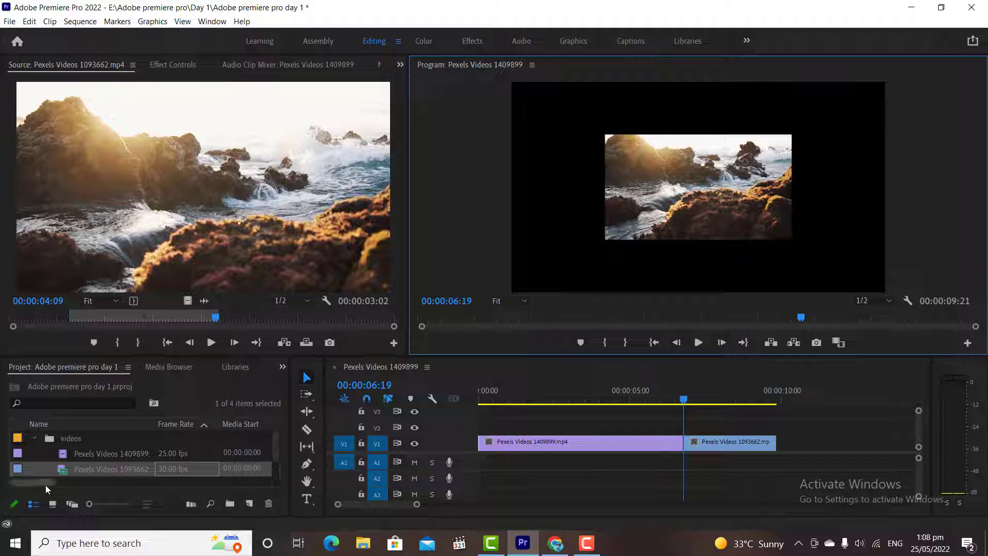
- Apply Scale to Frame Size to the rocks clip on V1 instead of enlarging it manually
drag(45, 483, 152, 472)
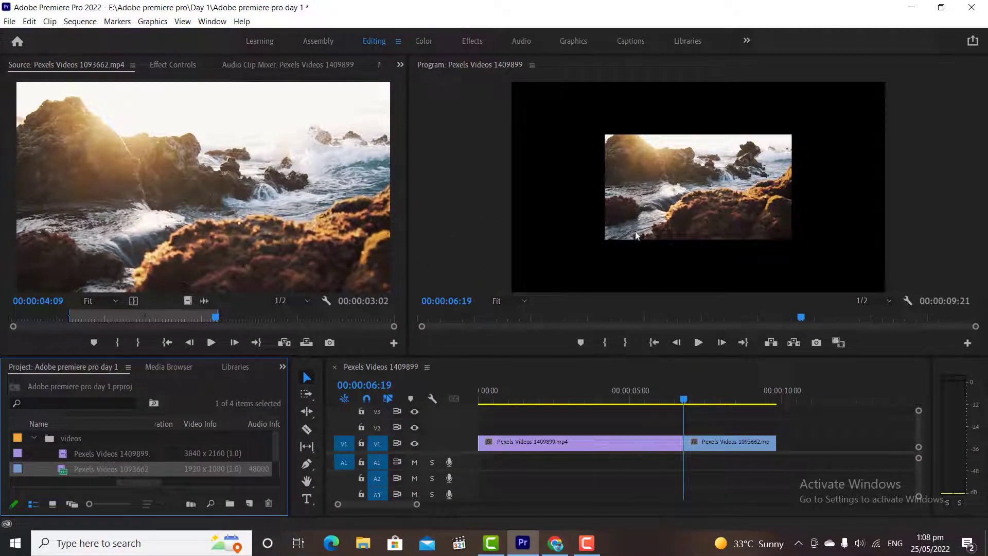
click(660, 200)
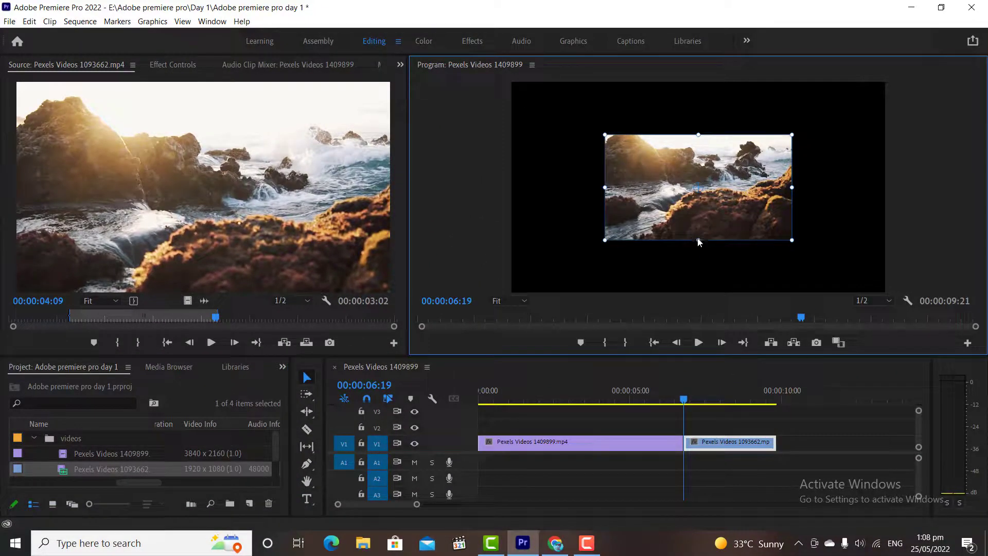
drag(700, 252, 702, 292)
key(ctrl+z)
right_click(721, 445)
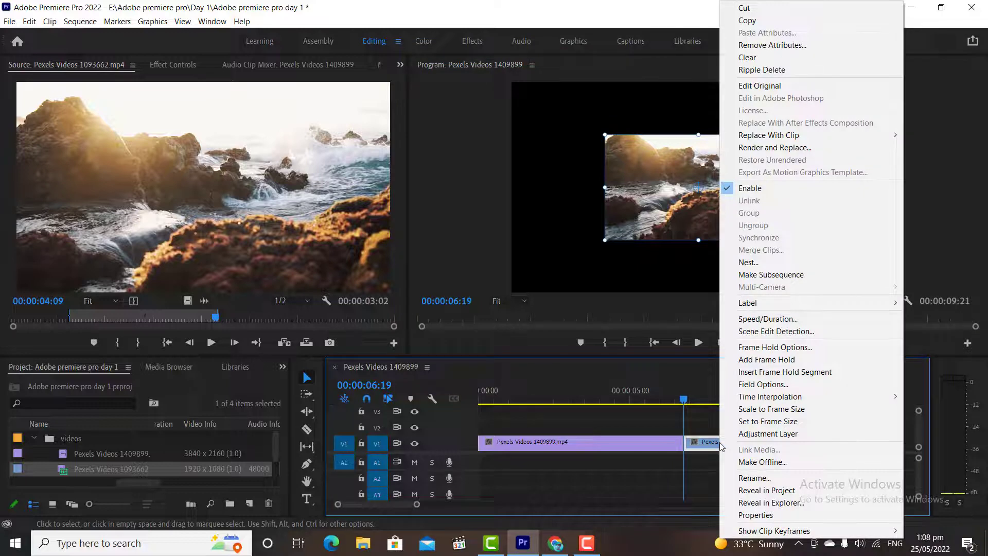
click(762, 410)
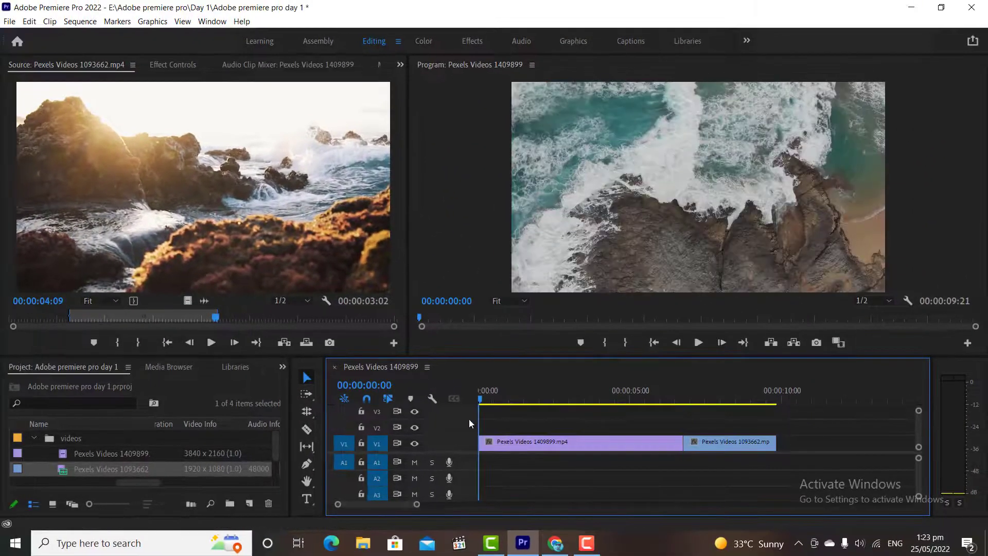
- Split the ocean clip at 3:00 with the Razor tool
drag(480, 419, 569, 406)
click(306, 428)
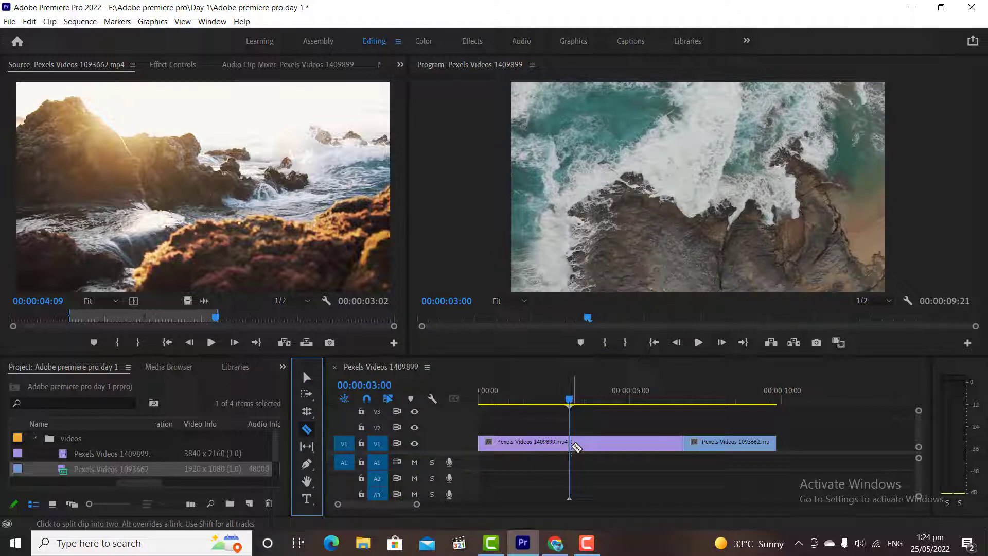
click(573, 444)
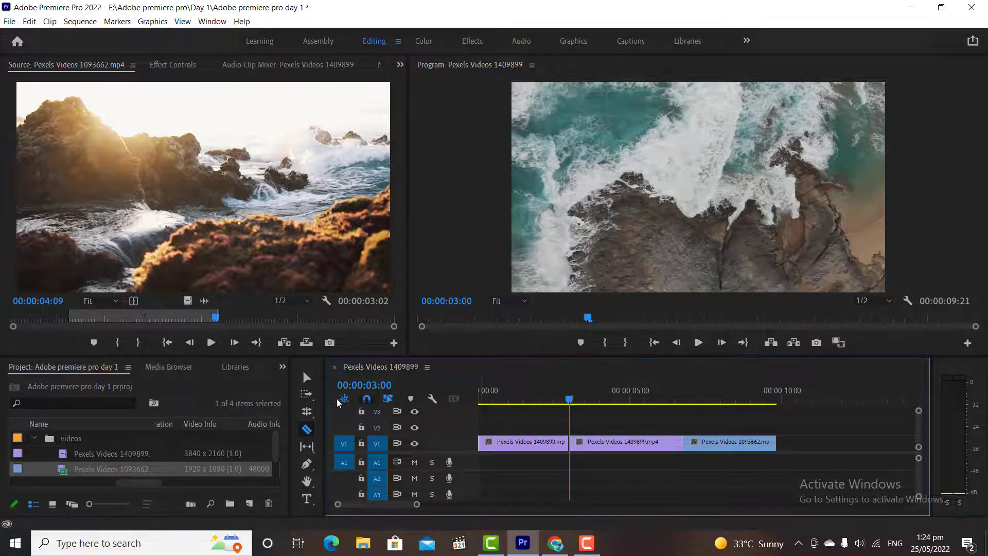
- Ripple Delete the ocean clip's second piece so the rocks clip follows directly
click(309, 380)
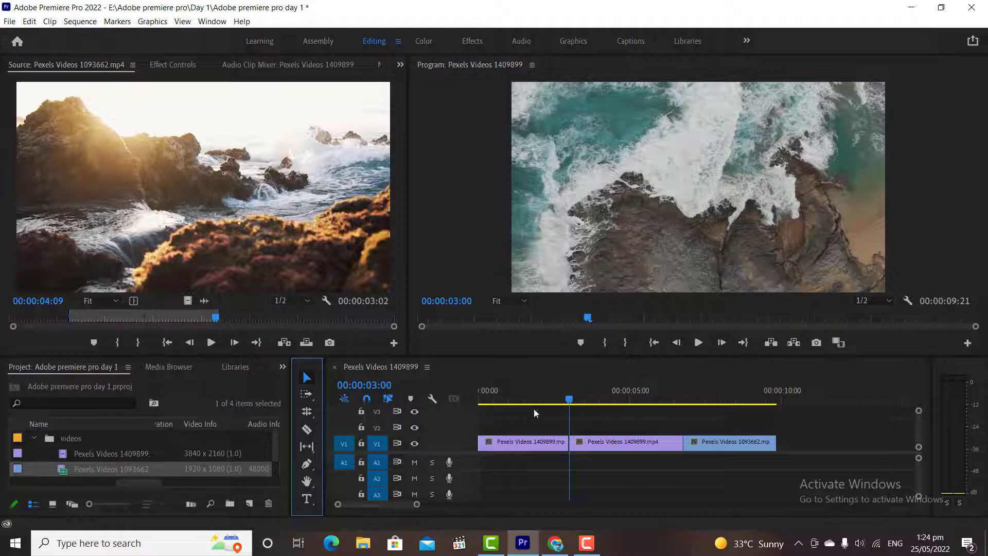
click(594, 444)
right_click(593, 443)
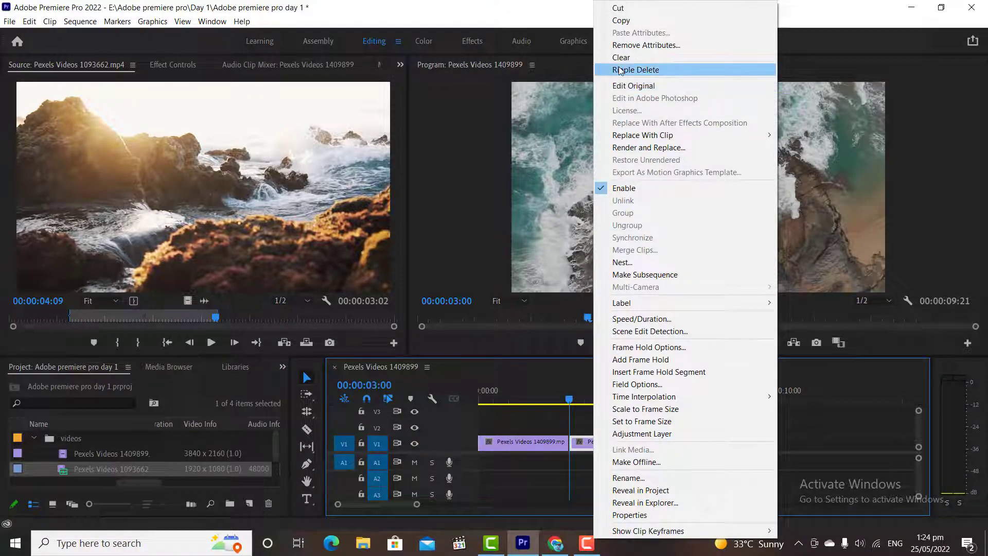
click(635, 70)
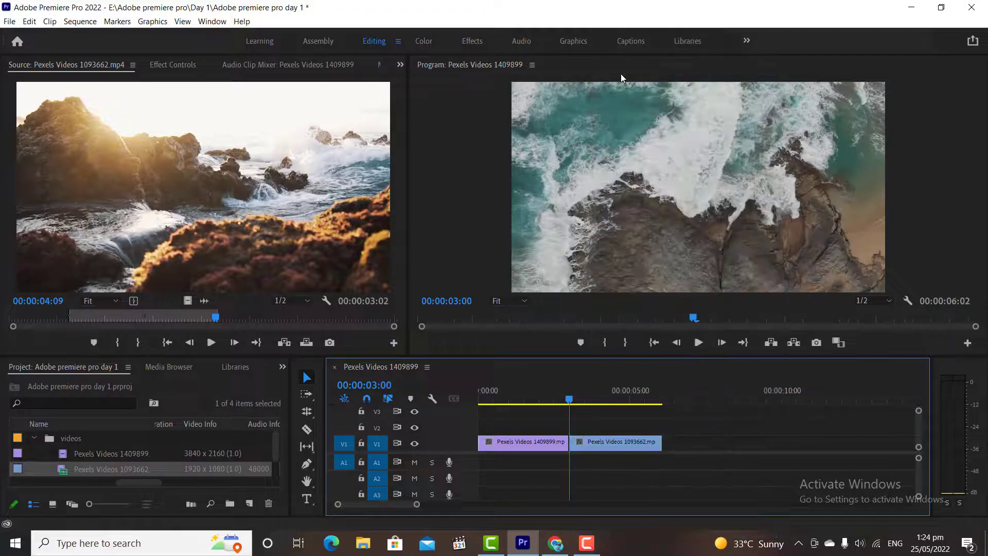
click(709, 343)
- Import production ID_3765078 from E:\Adobe premiere pro\videos into the videos bin
click(52, 503)
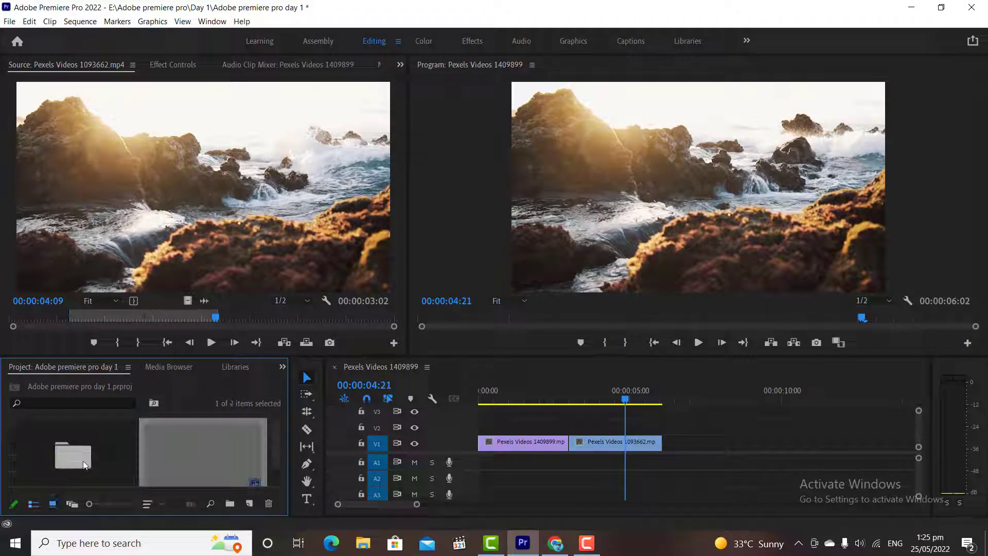
double_click(73, 452)
double_click(140, 476)
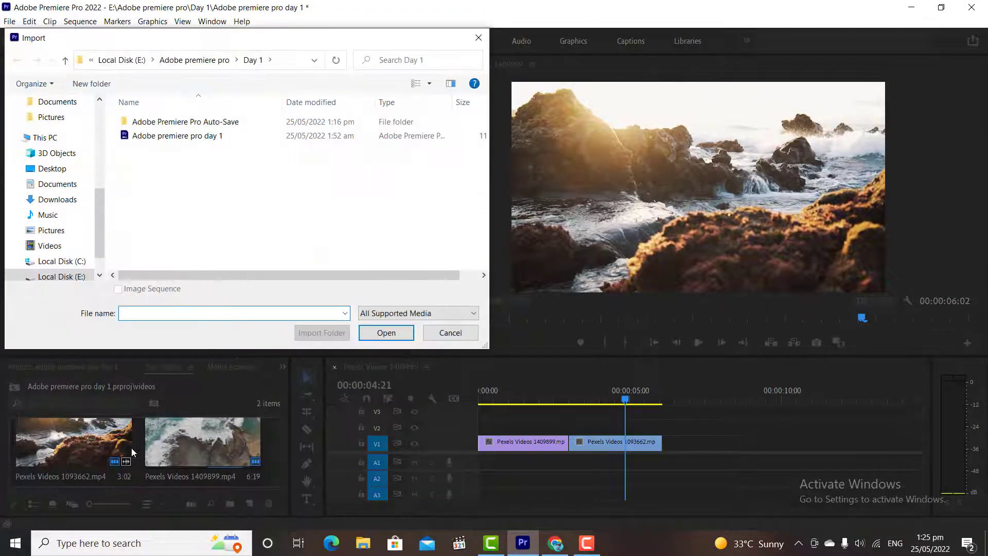
click(75, 277)
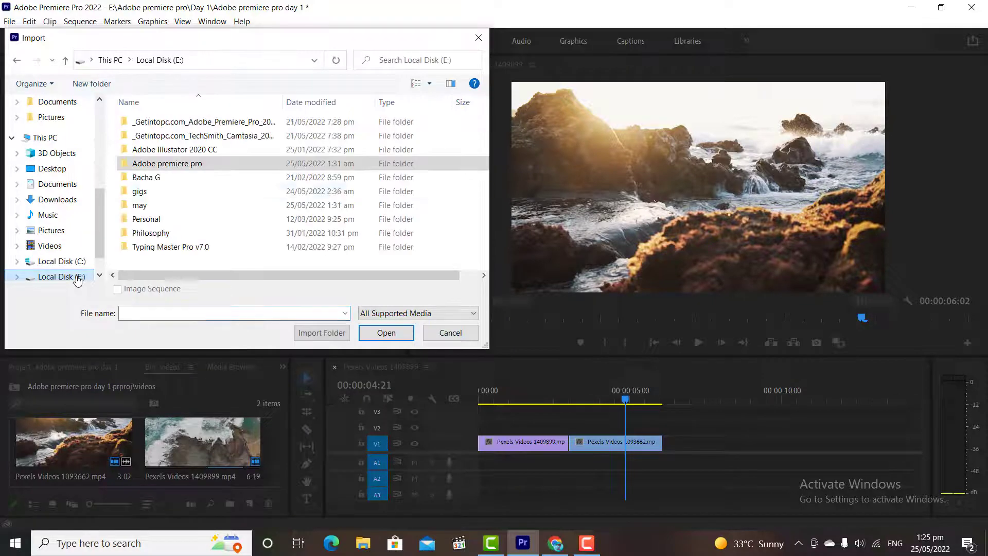
double_click(167, 163)
double_click(150, 149)
double_click(286, 151)
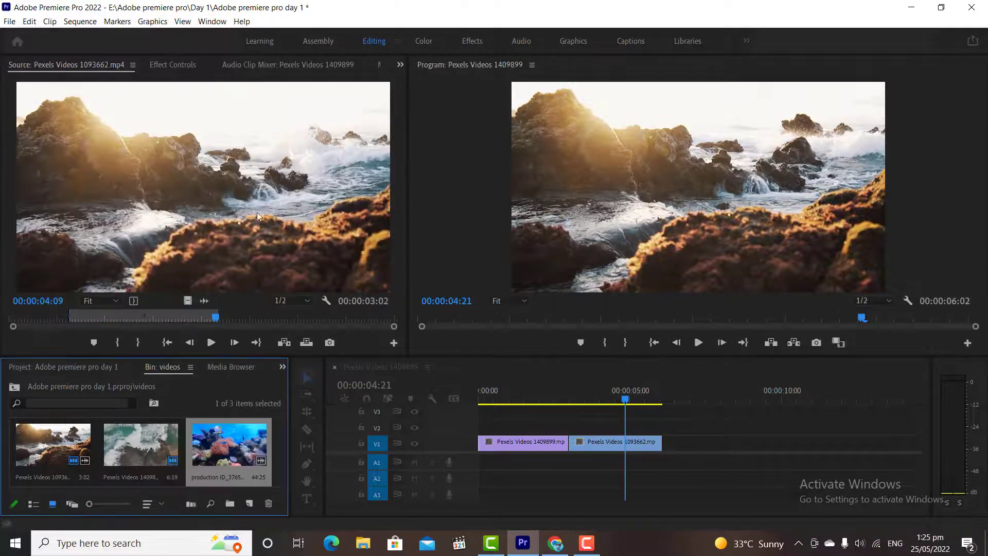
- Set the coral clip's Out point at 3:00, add it after the rocks clip, and play the sequence
double_click(237, 443)
drag(14, 319, 35, 318)
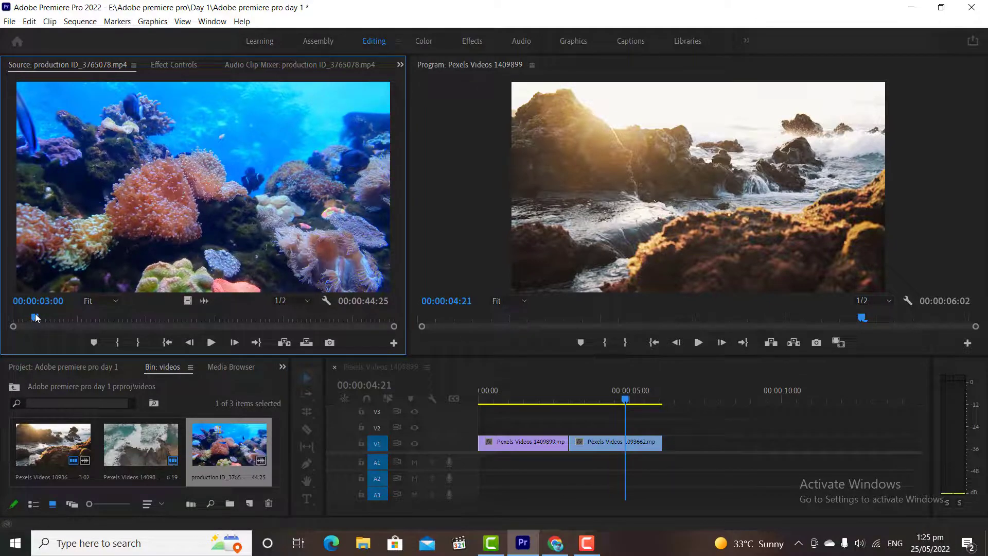
click(135, 344)
drag(614, 388, 624, 395)
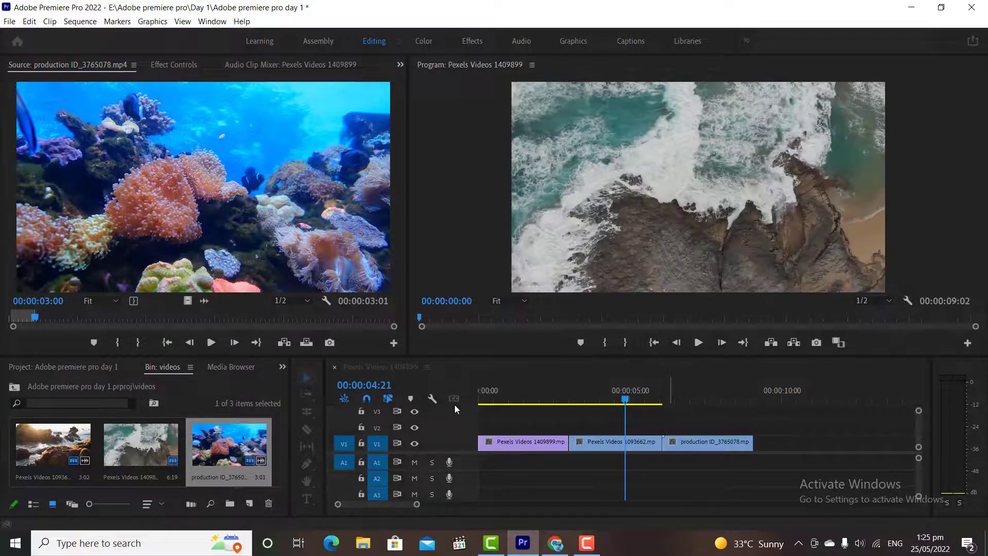
click(698, 341)
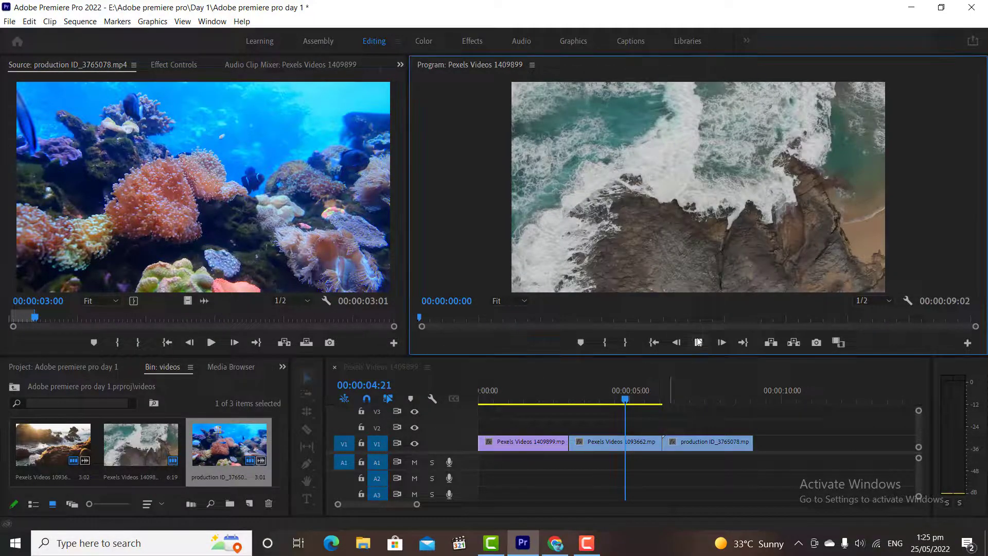